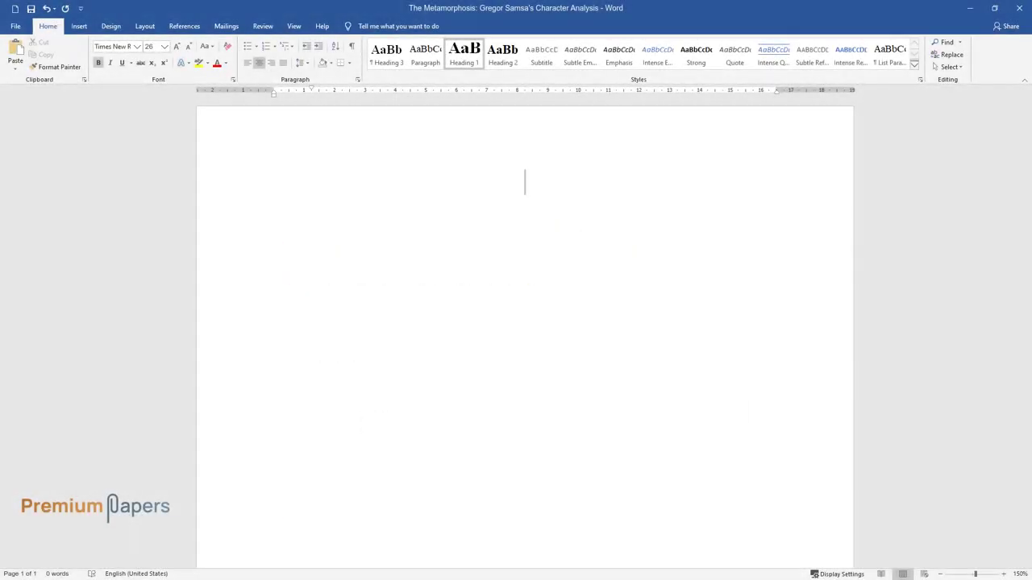
- Type the title 'The Metamorphosis: Gregor Samsa's Character Analysis'
text(The Metamor)
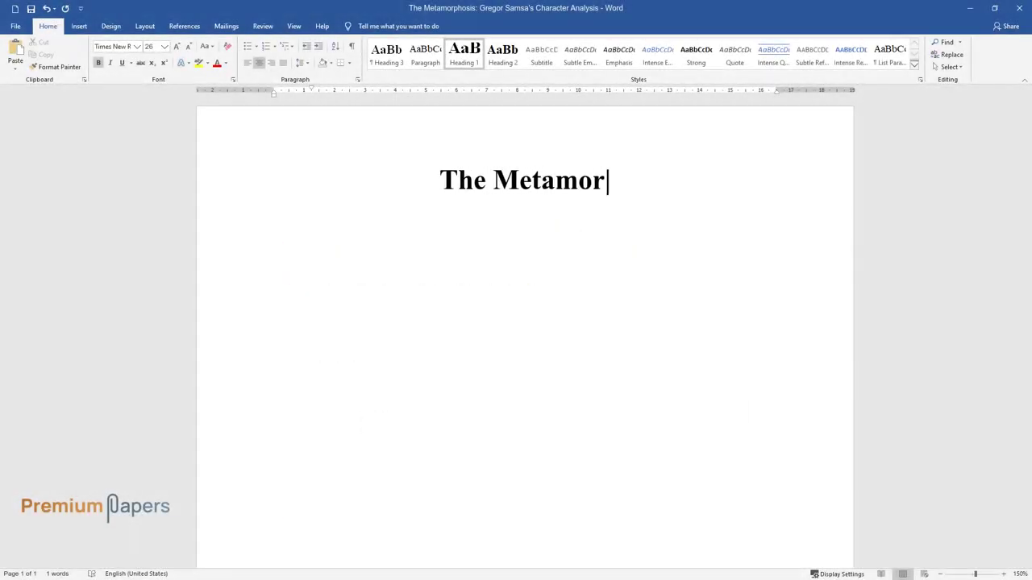
text(phosis: Gregor Samsa's Ch)
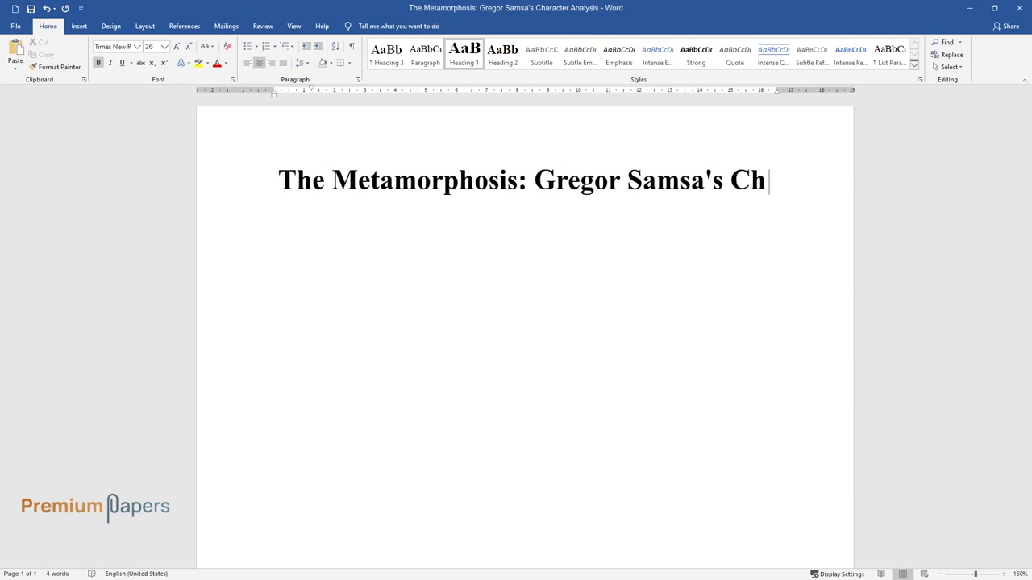
text(aracter Analysis)
- Begin the introductory paragraph: 'The first part of this essay describes how the main character…'
key(Return)
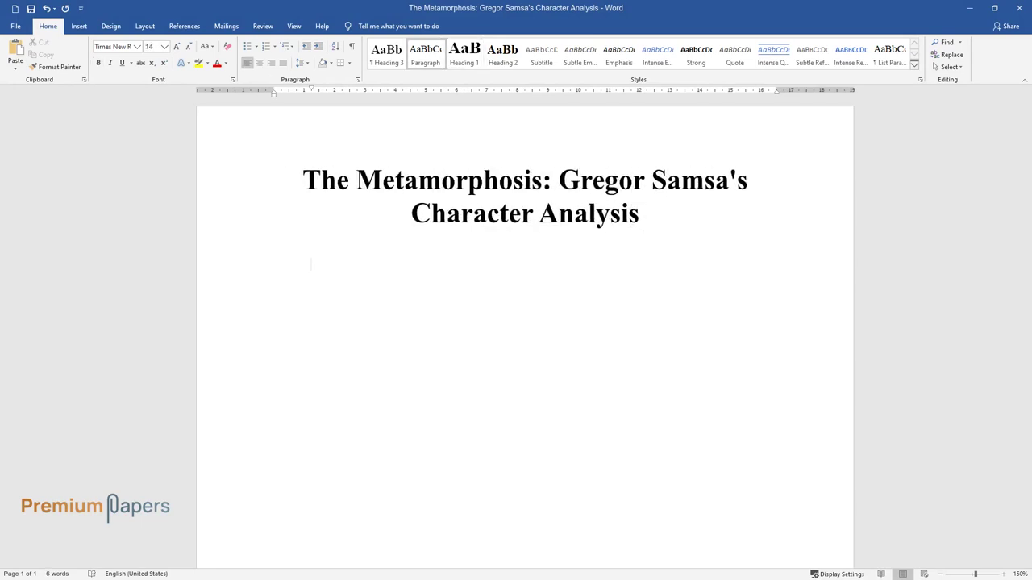
text(The first part of this essay des)
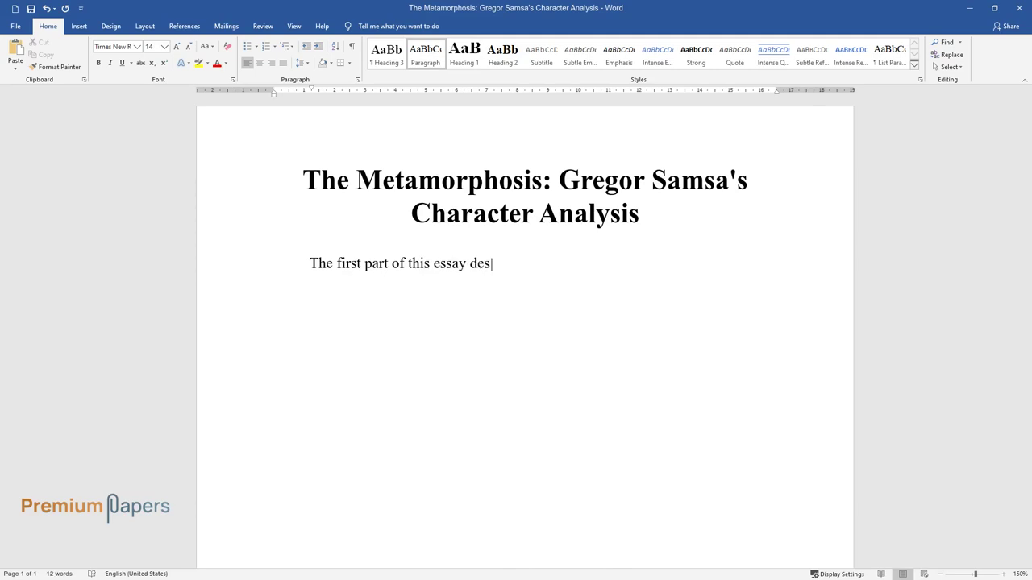
text(cribes how the main character of th)
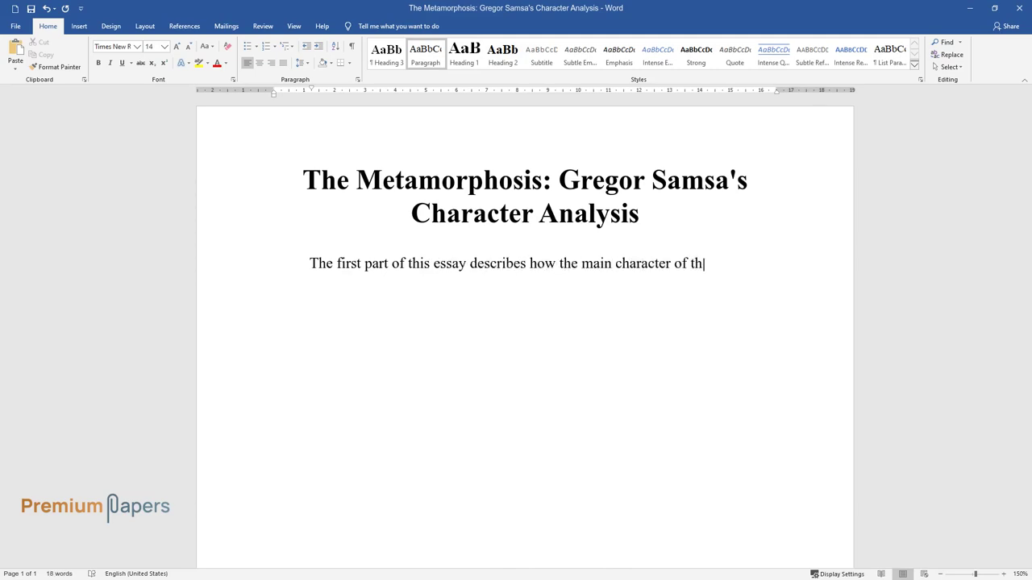
text(e book "The Metamorphosis" p)
text(ortrays )
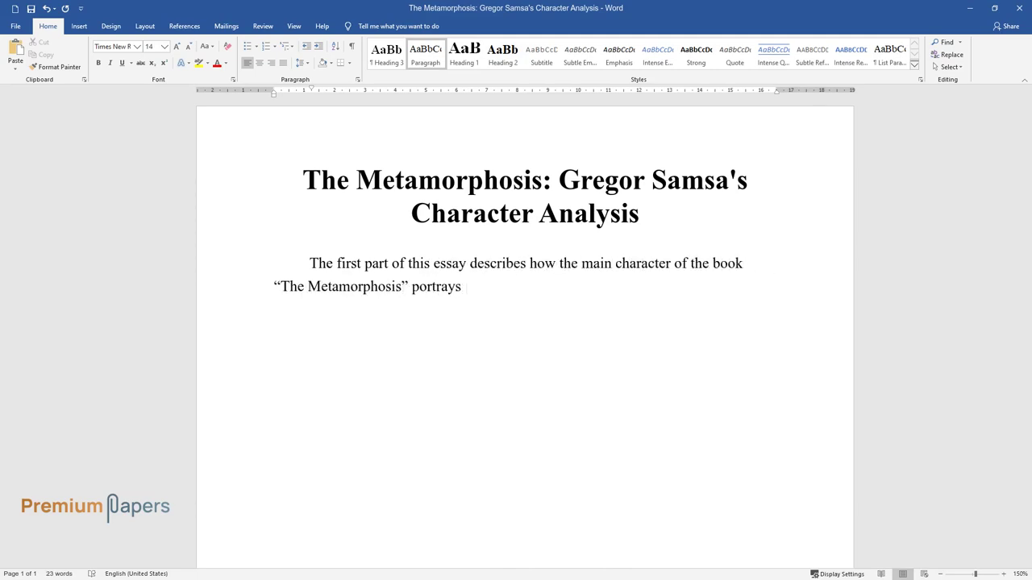
text(how broken or sick people are treate)
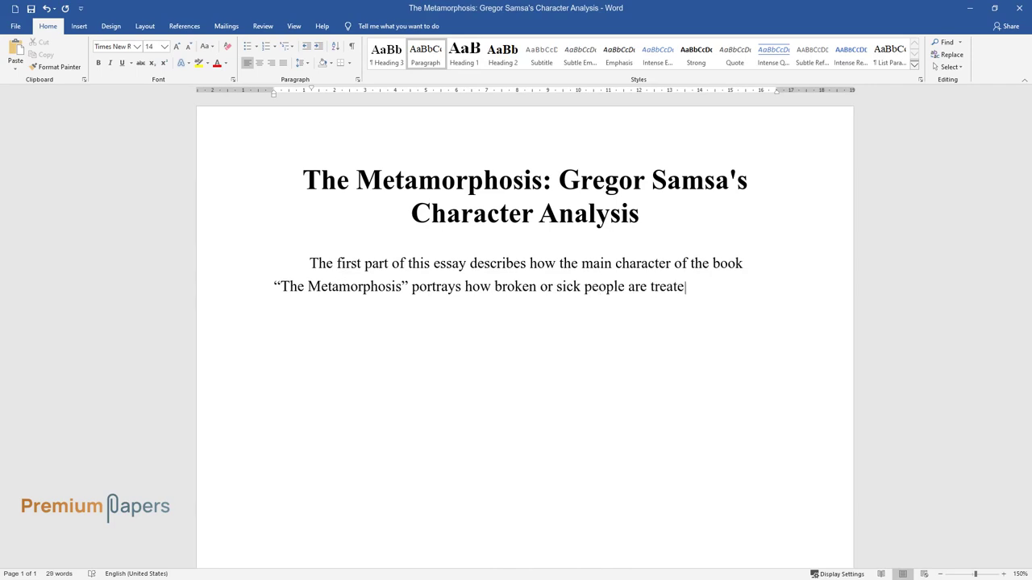
text(d in society. The next part describe)
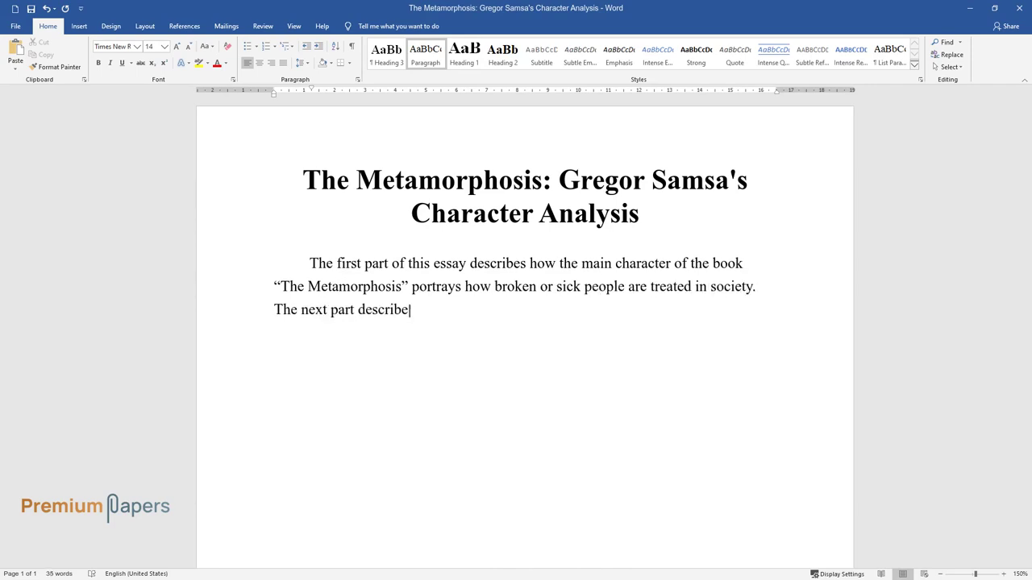
text(s how Gregor's family treats him.)
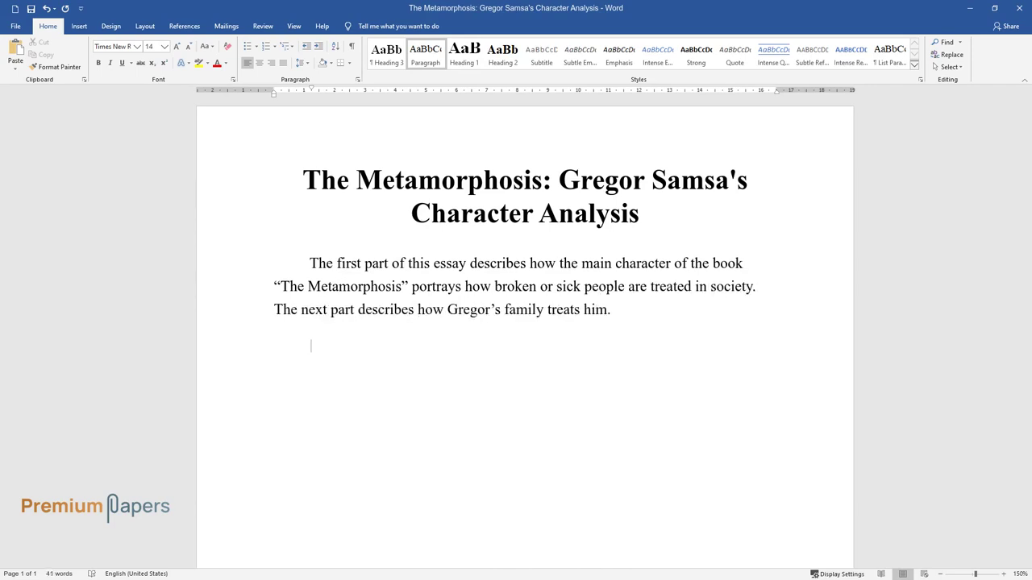
text(Franz Kafka's "The Metamorphosis" gives a )
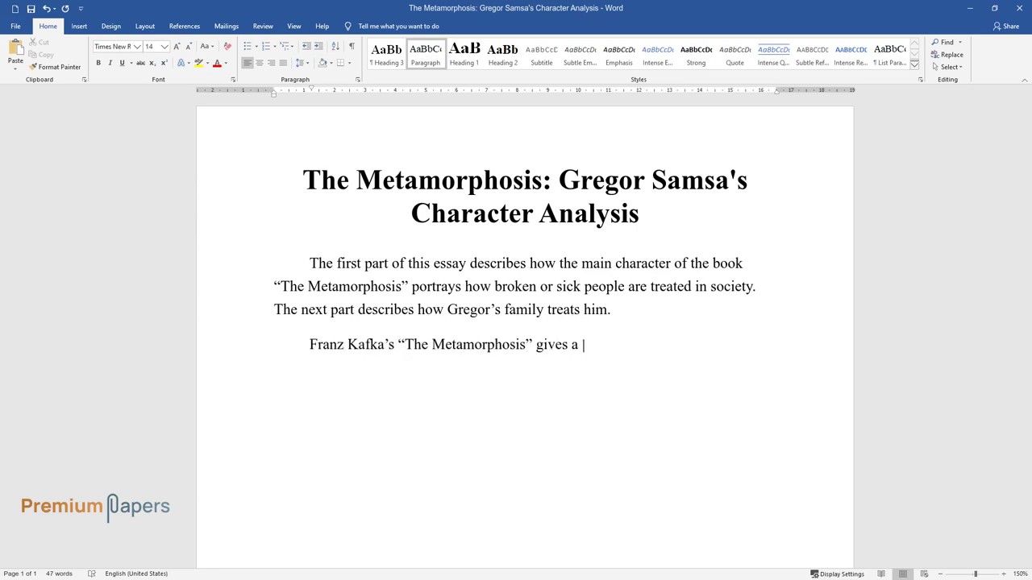
text(detailed description of an ordinary )
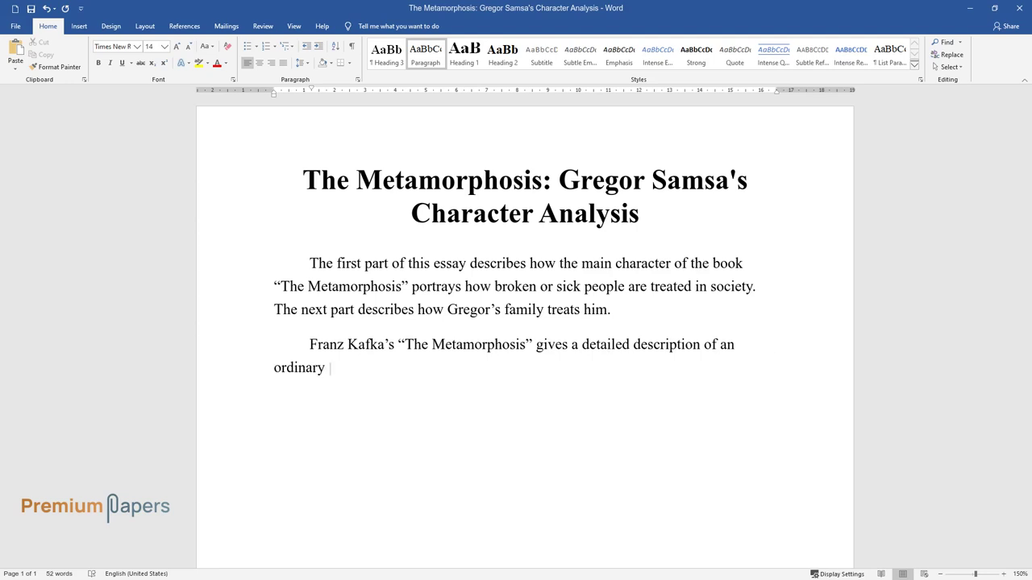
text(man who happened to be the breadwin)
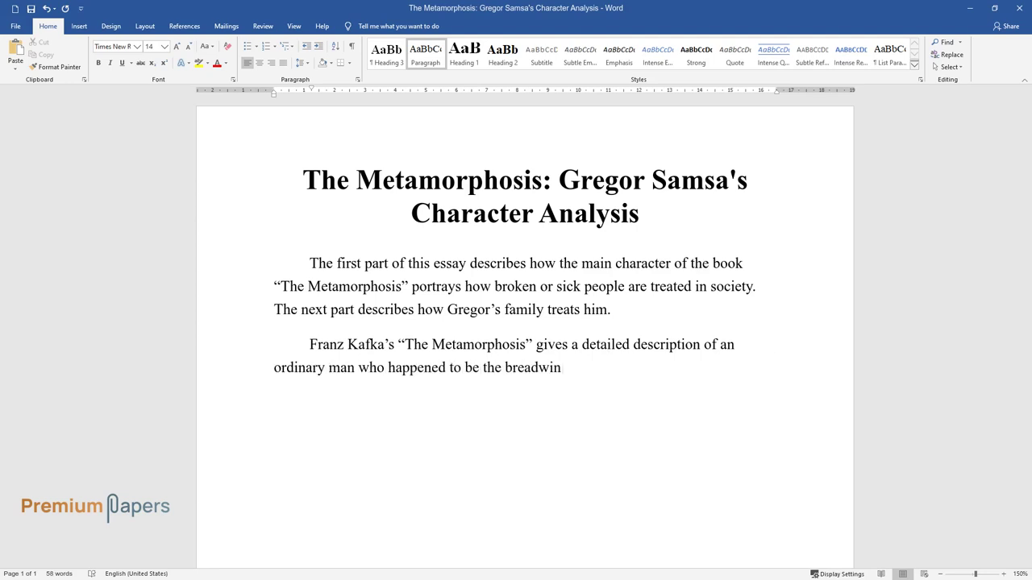
text(ner of the family, later with a tro)
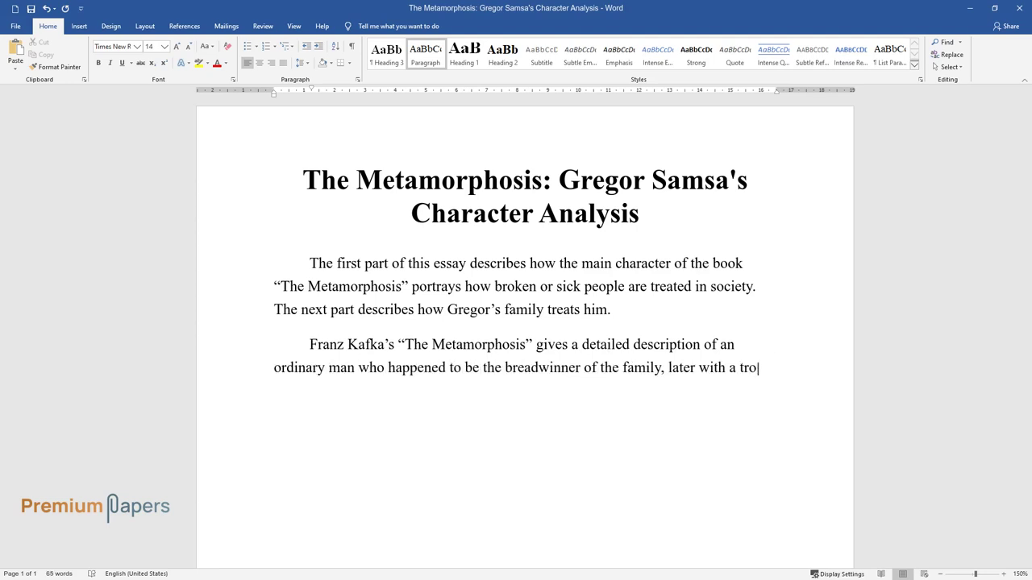
text(ubled mind turns mad or sick and so)
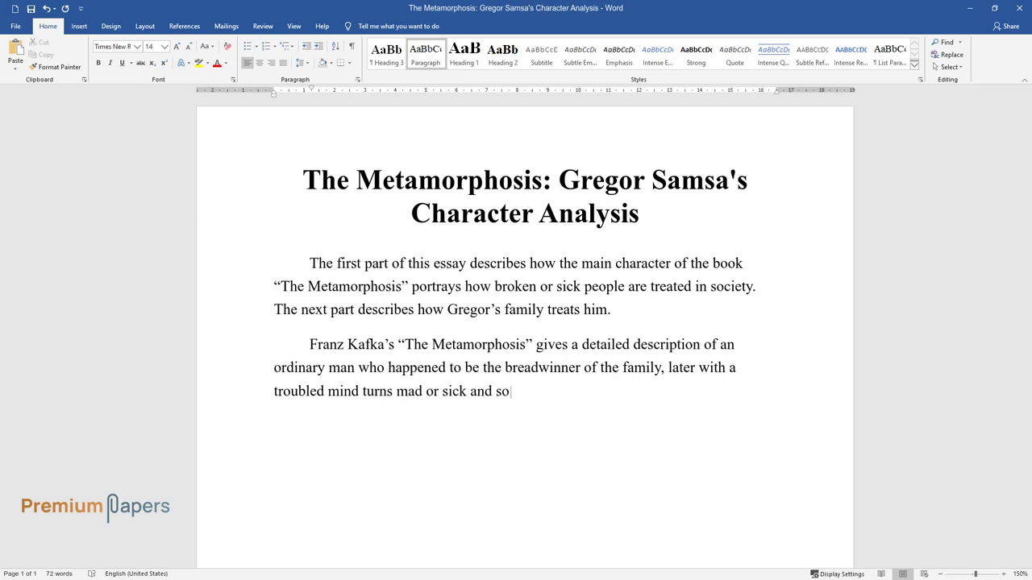
text(ciety’s attitude towards the sick o)
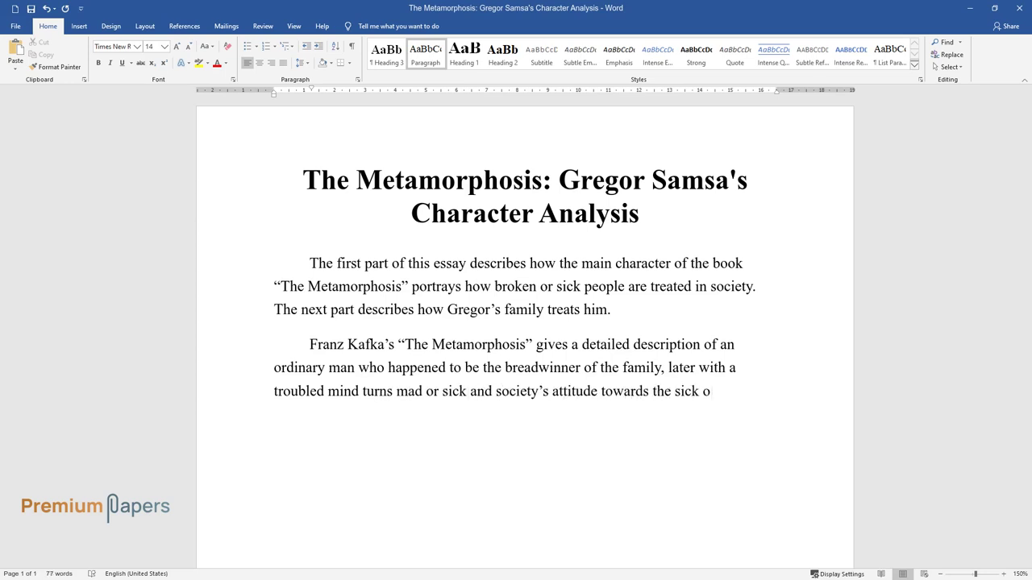
text(r broken people. Here in this book Gregor Sa)
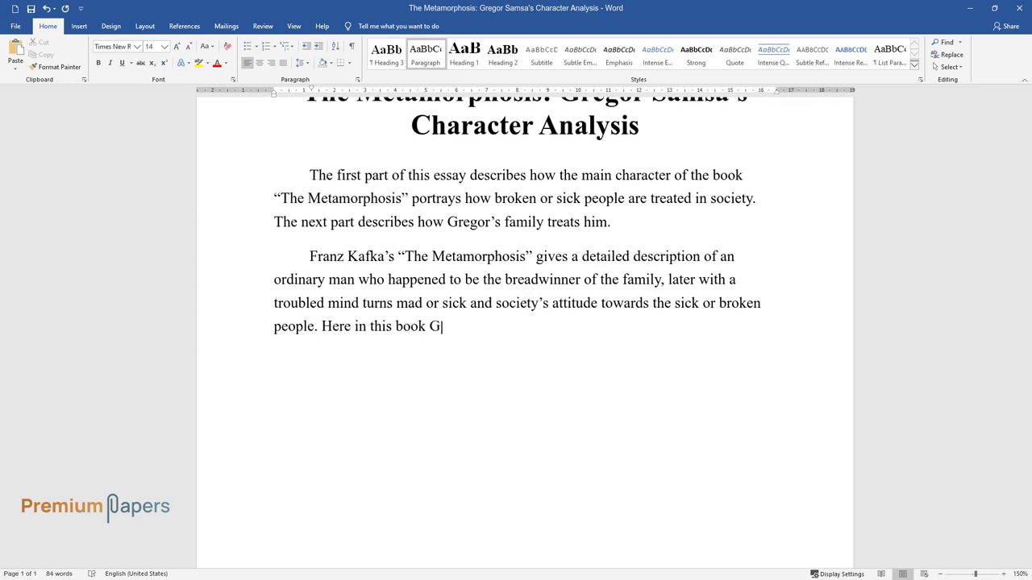
text(msa is the living symbol of)
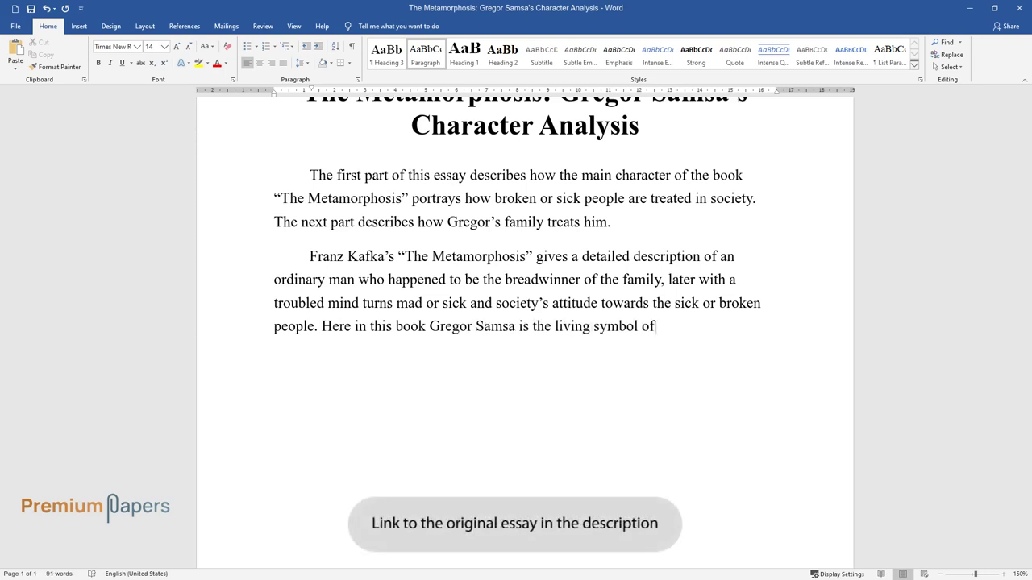
text( the broken or sick people, who worked only for his )
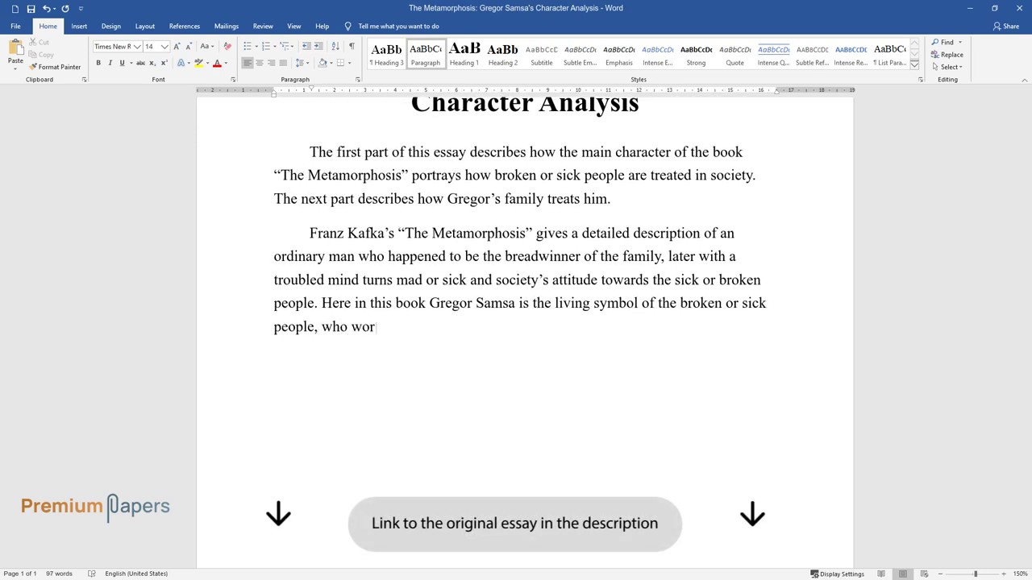
text(family, and who un)
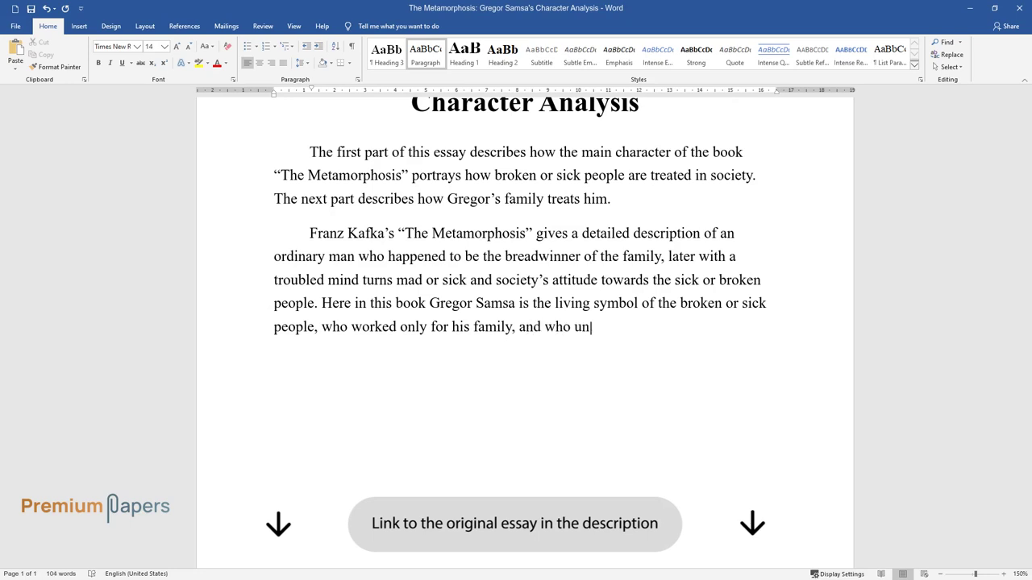
text(fortunately turned into a broken man and later isolated by hi)
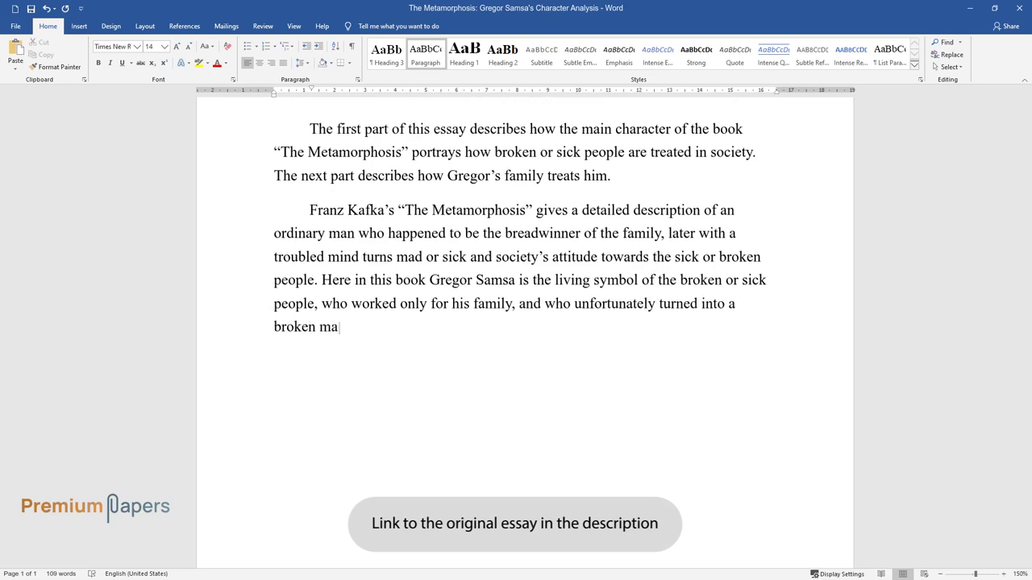
text(s family)
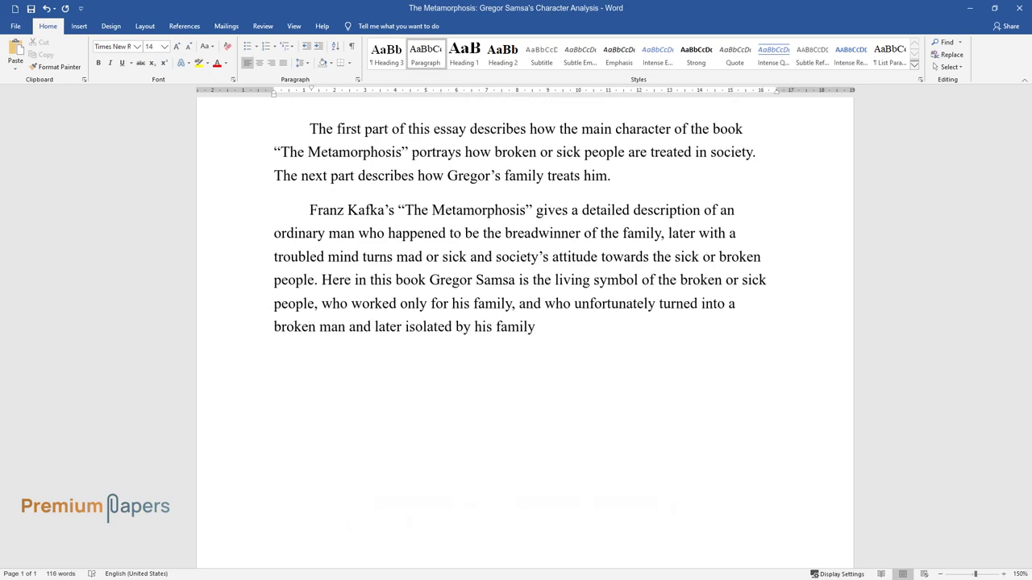
text( and society. Gregor provides for hi)
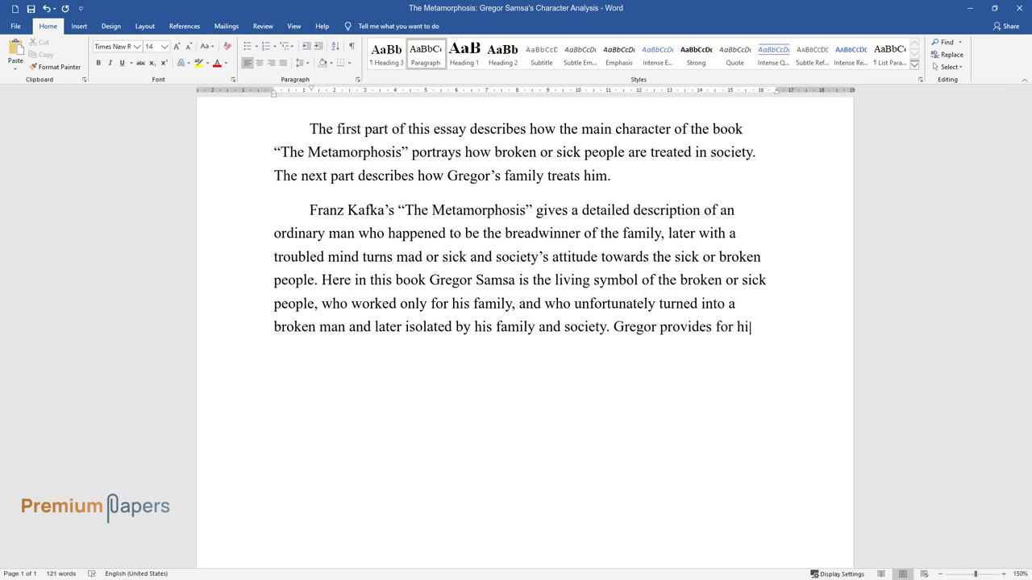
text(s family in the same way as an inse)
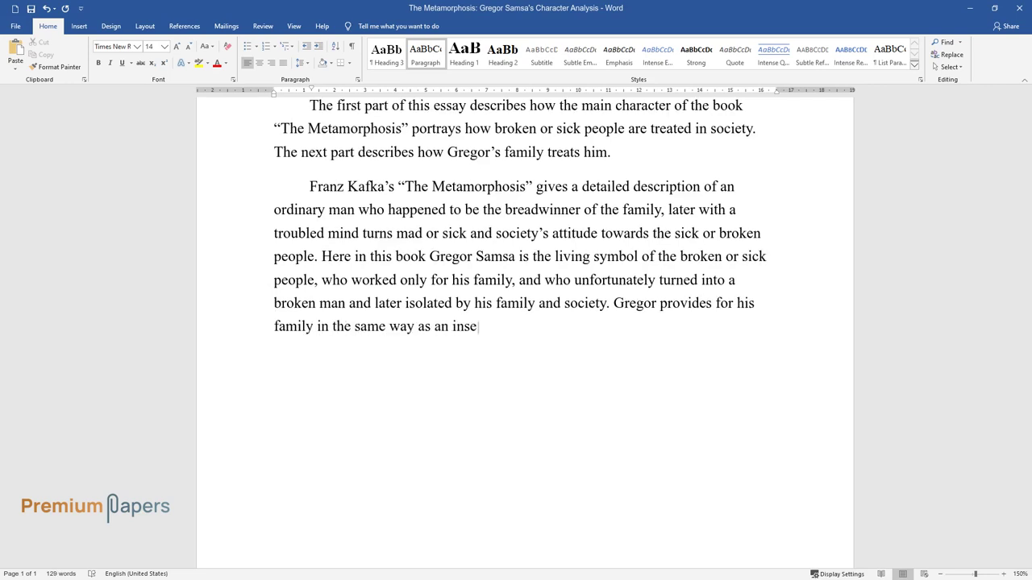
text(ct would provide for its nest or hi)
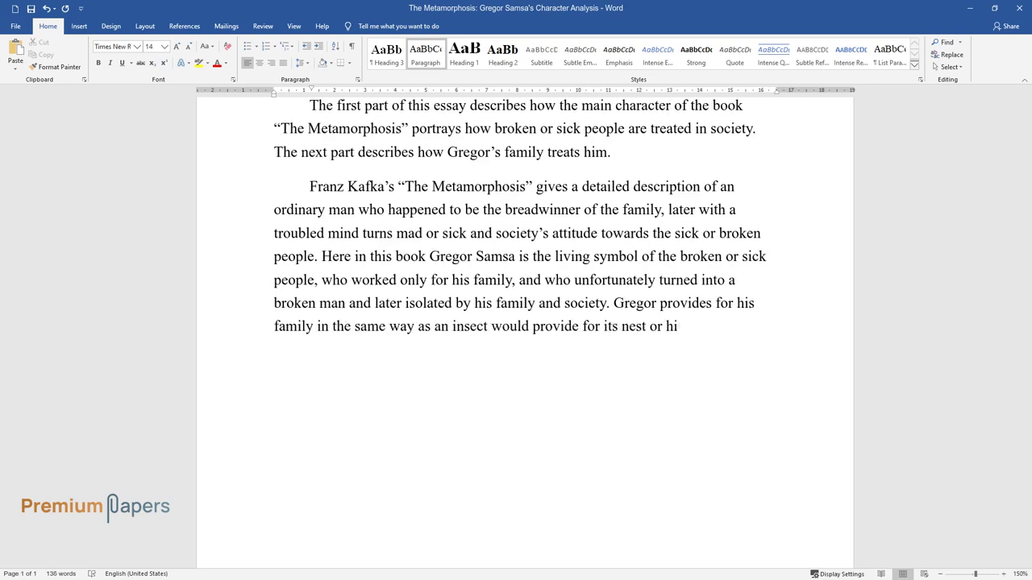
text(ve. He worked hard to help his fami)
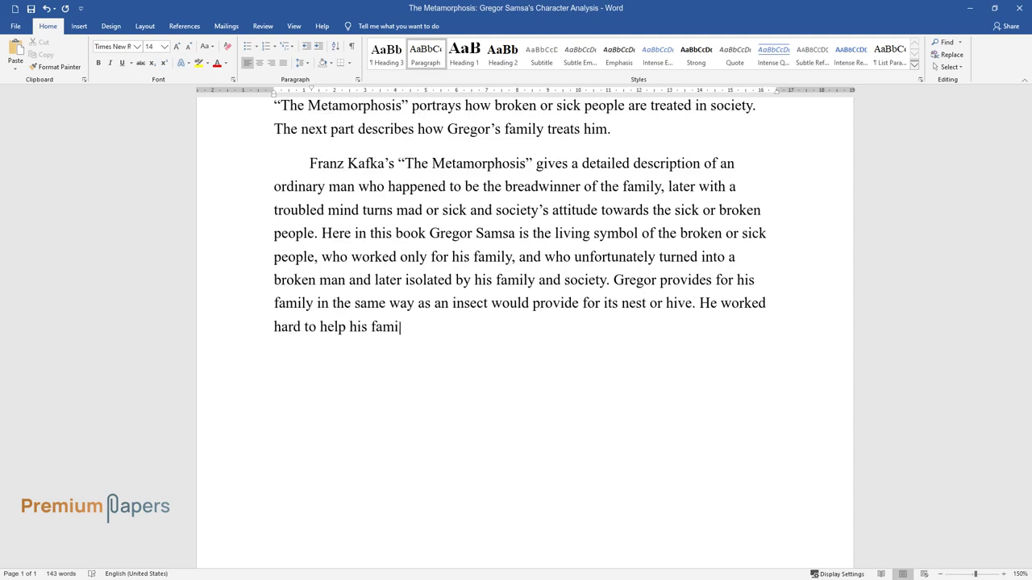
text(ly and often provided everything th)
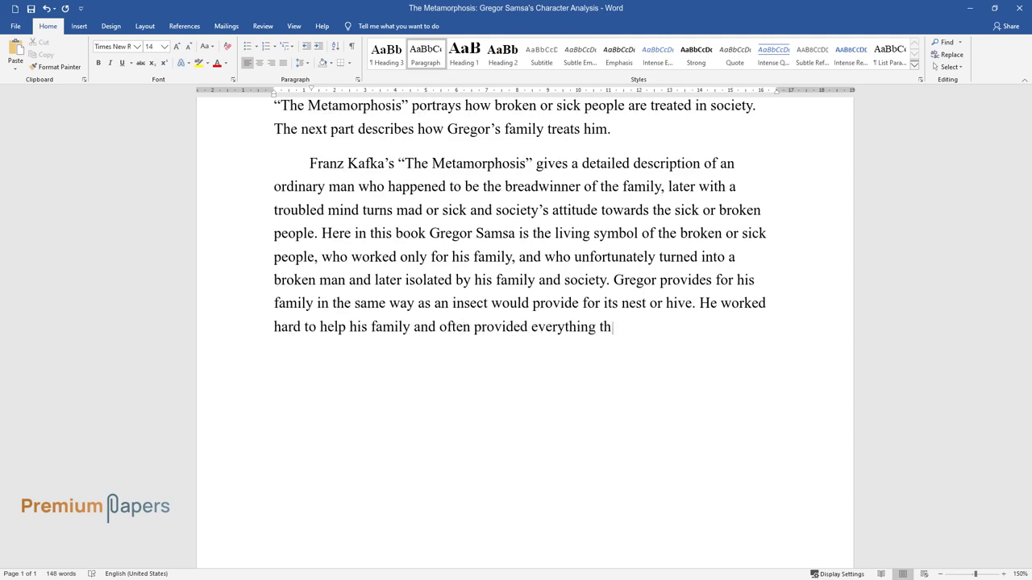
text(ey needed. The realization that his life is like an i)
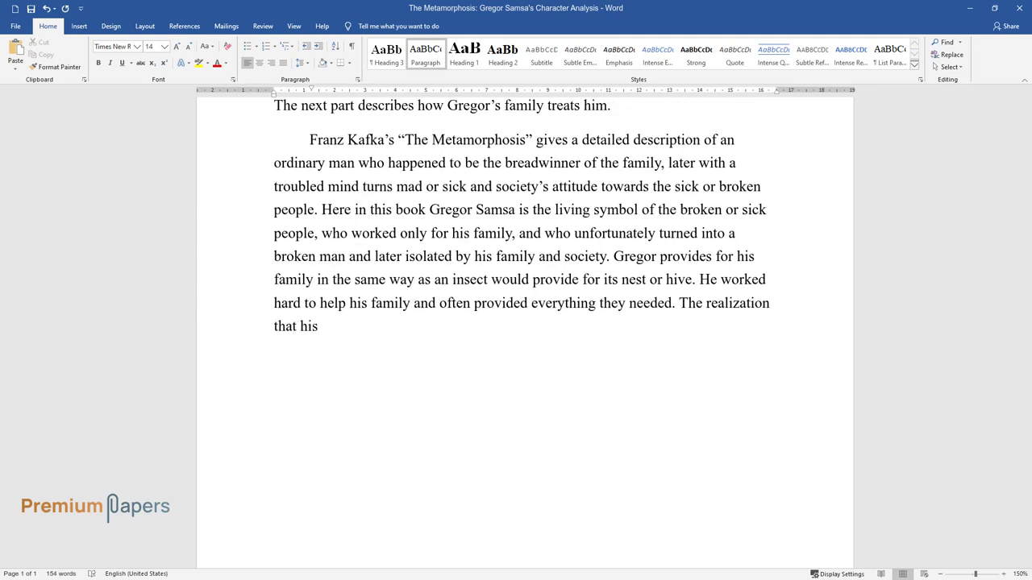
text(nsect turned him i)
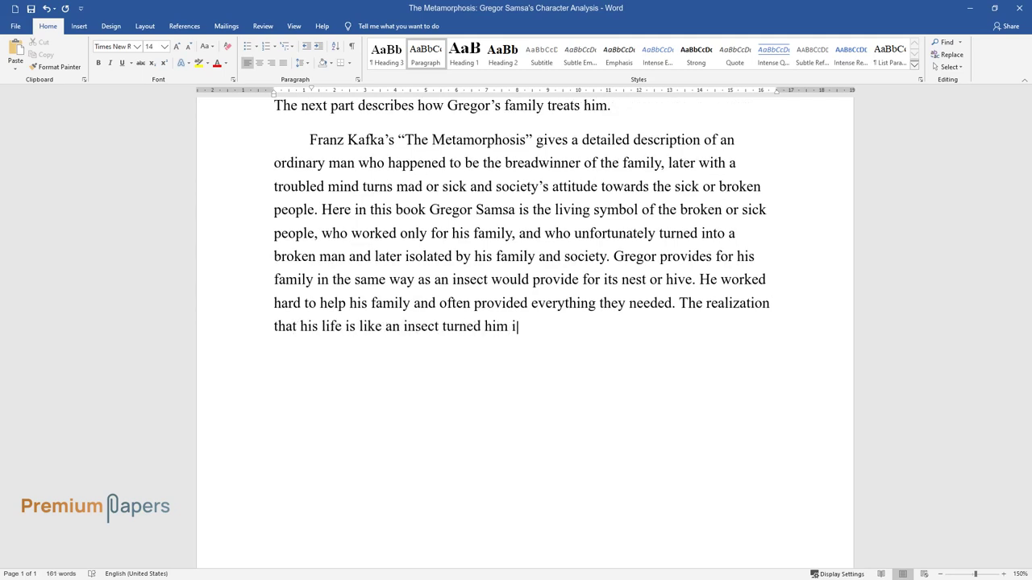
text(nto a broken man; soon lost his job)
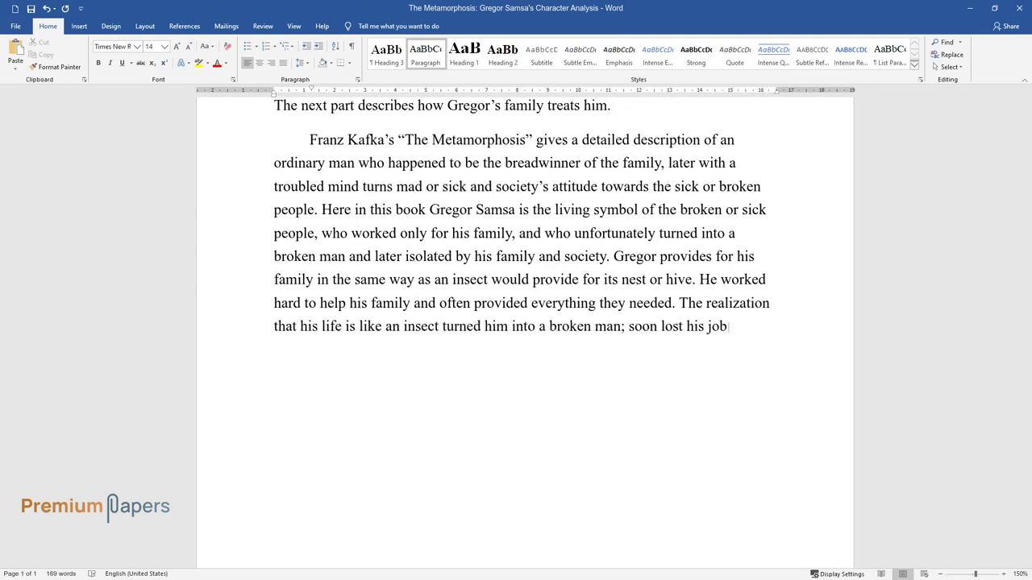
text( and later became a burden to his family and society.)
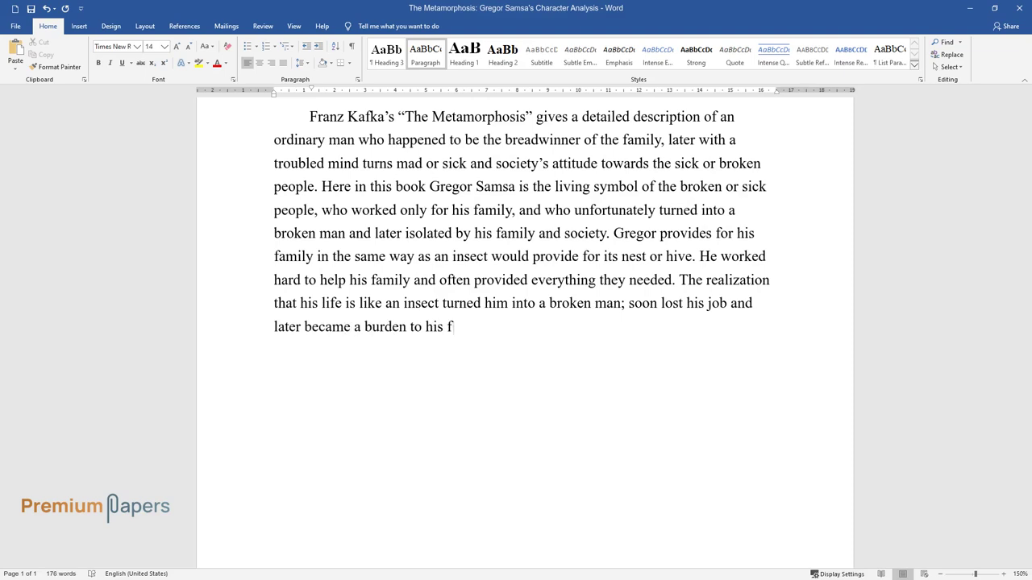
- End the paragraph at 'a burden to his family and society.' and start a new one
key(Return)
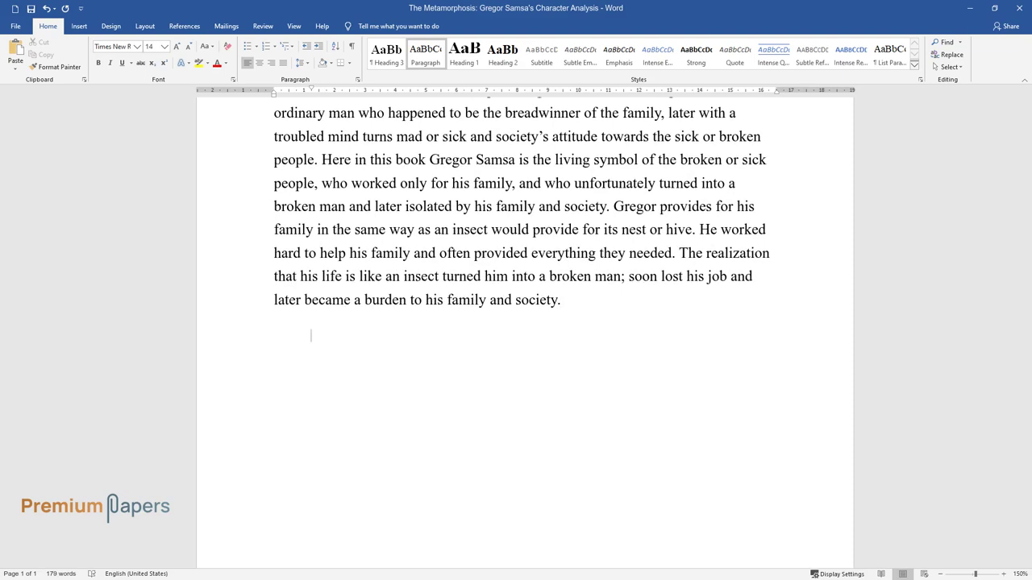
- Write the paragraph 'This is the situation everybody faces in society…' through '…worked hard.'
text(This is the situation ev)
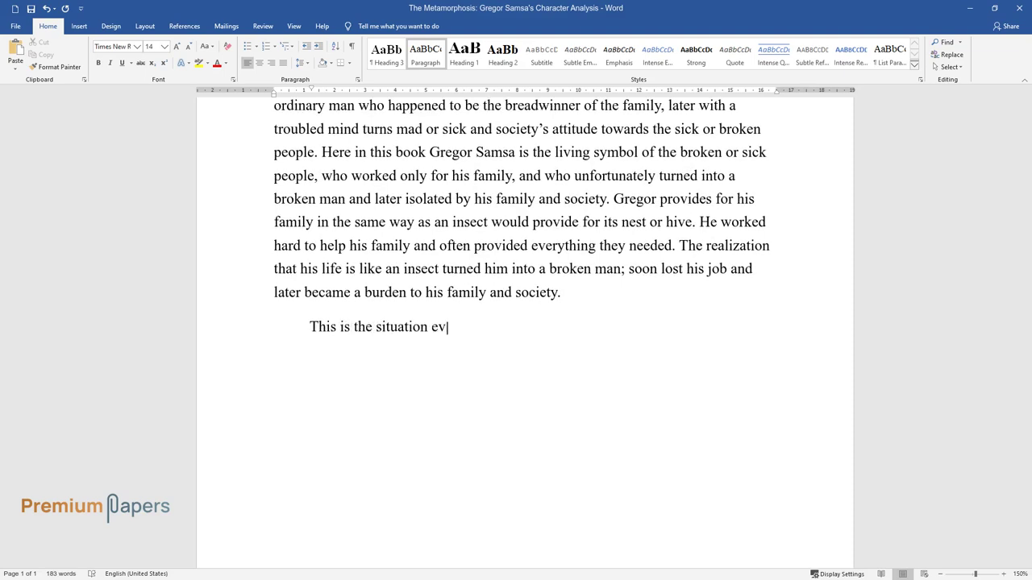
text(erybody faces in society, as nowad)
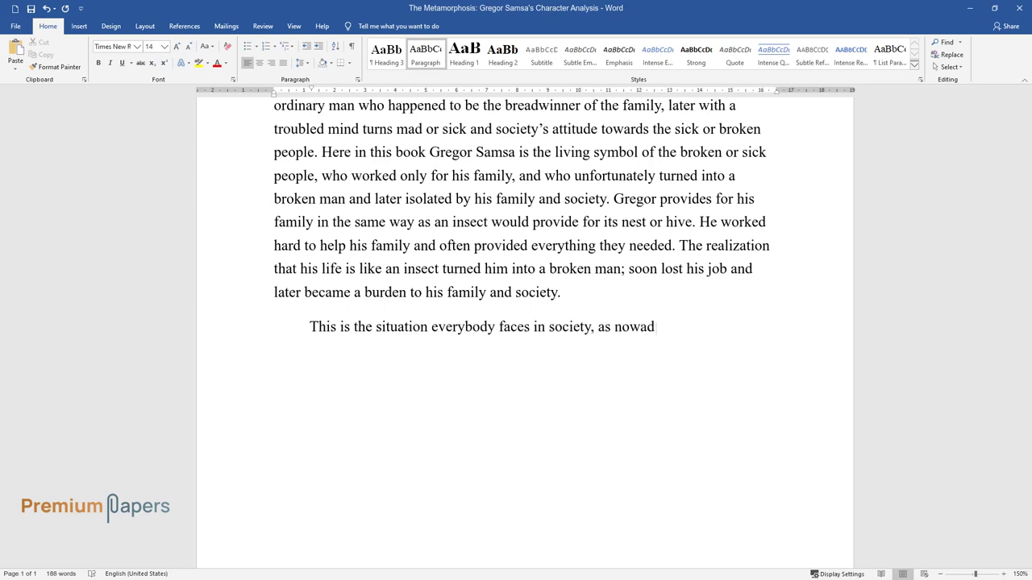
text(ays it is indifferent to the feelings and)
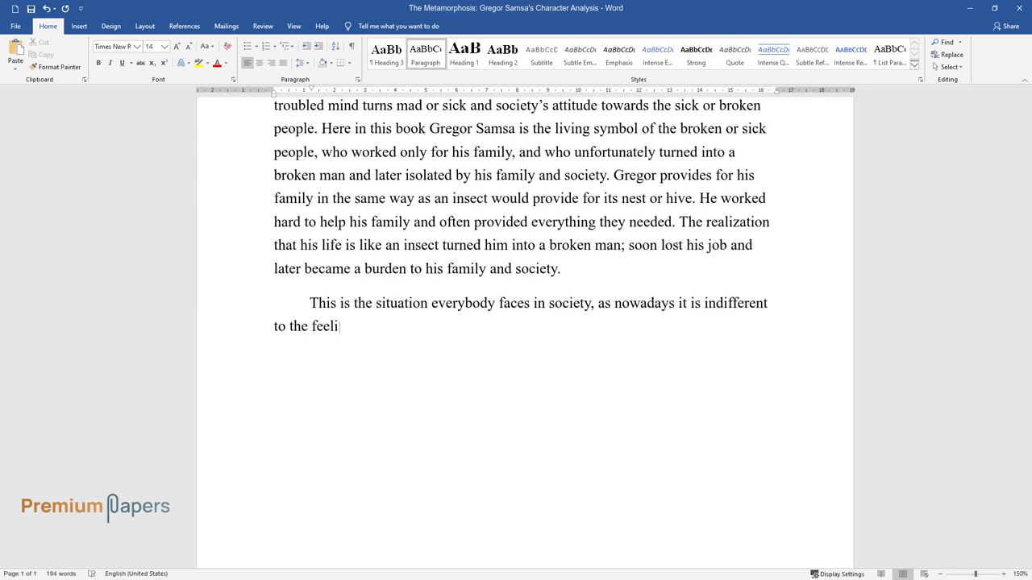
text( situations of other indiv)
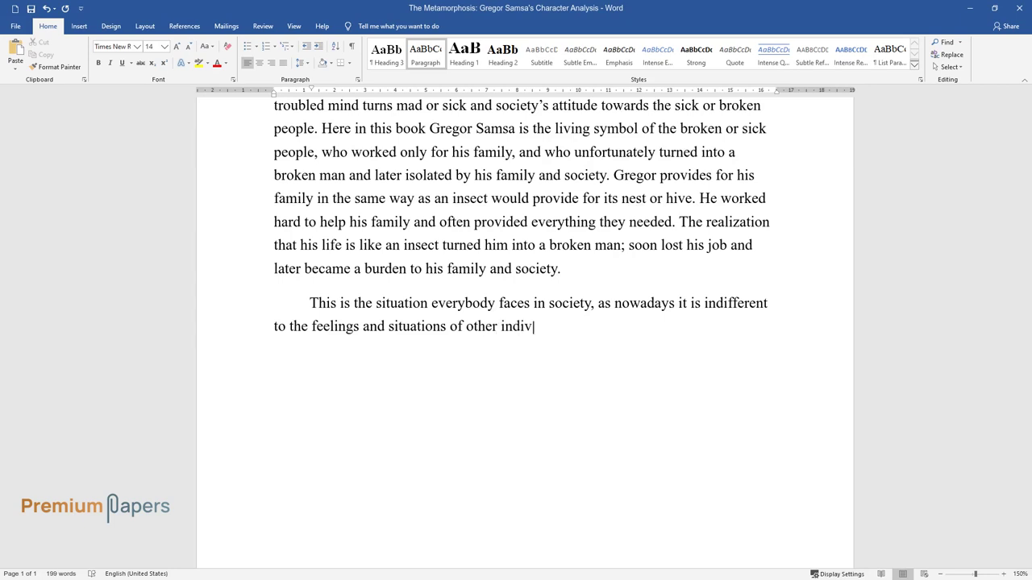
text(iduals. Often, sick or broken peop)
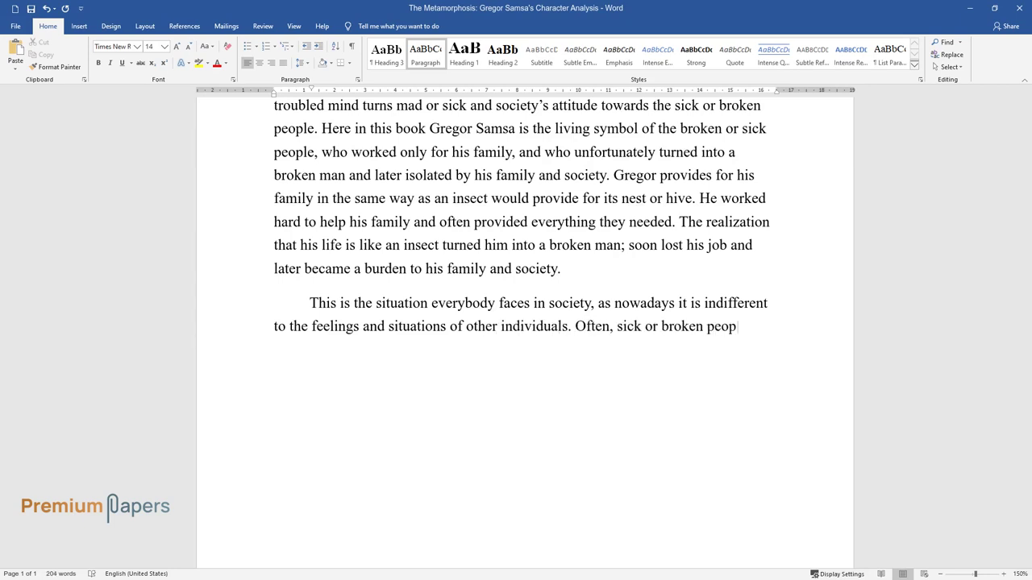
text(le become a burden to society, as )
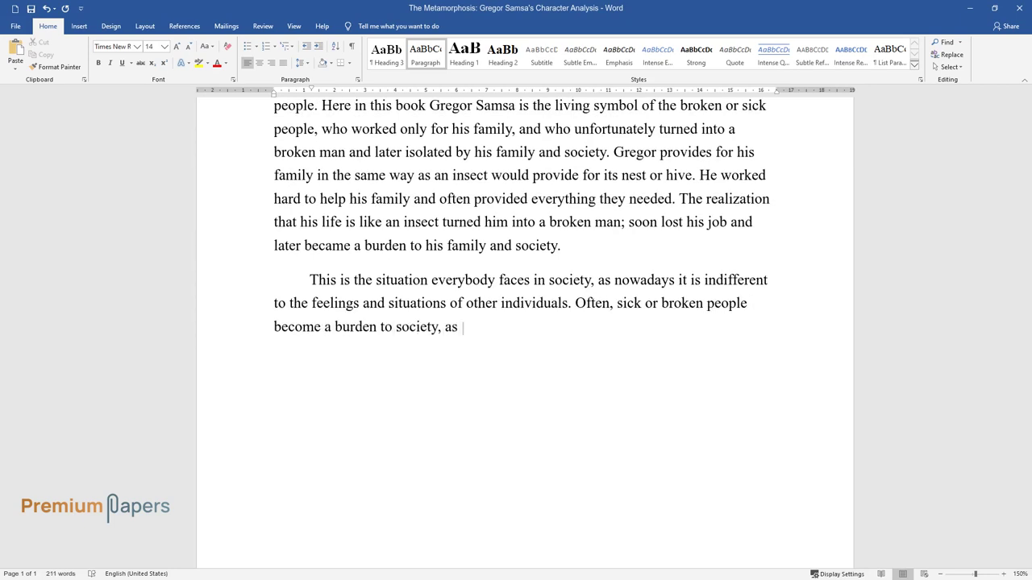
text(people have no time and patience t)
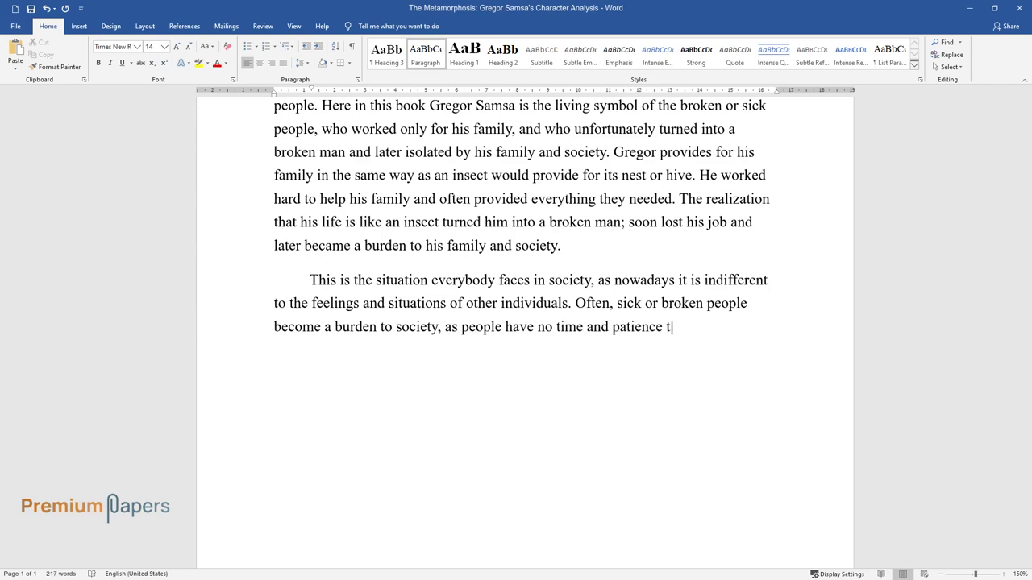
text(o worry about others. Like Gregor, people w)
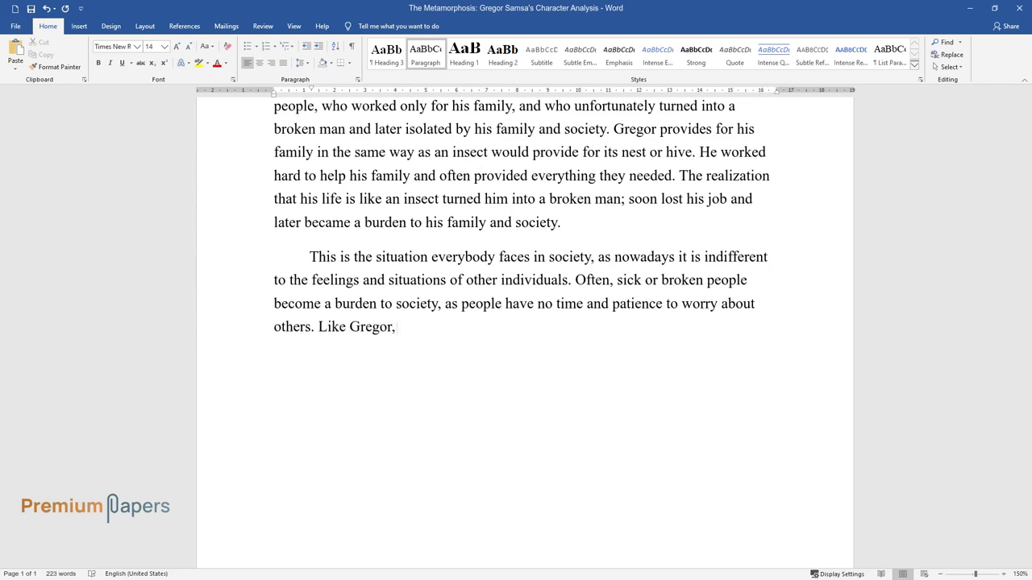
text(ork for their family and)
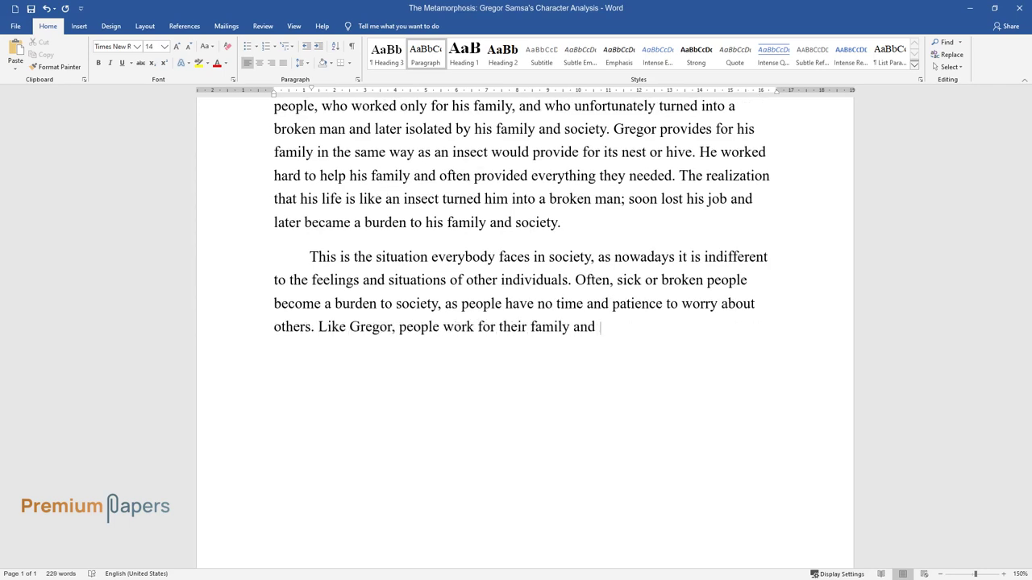
text( relatives without considering their own lif)
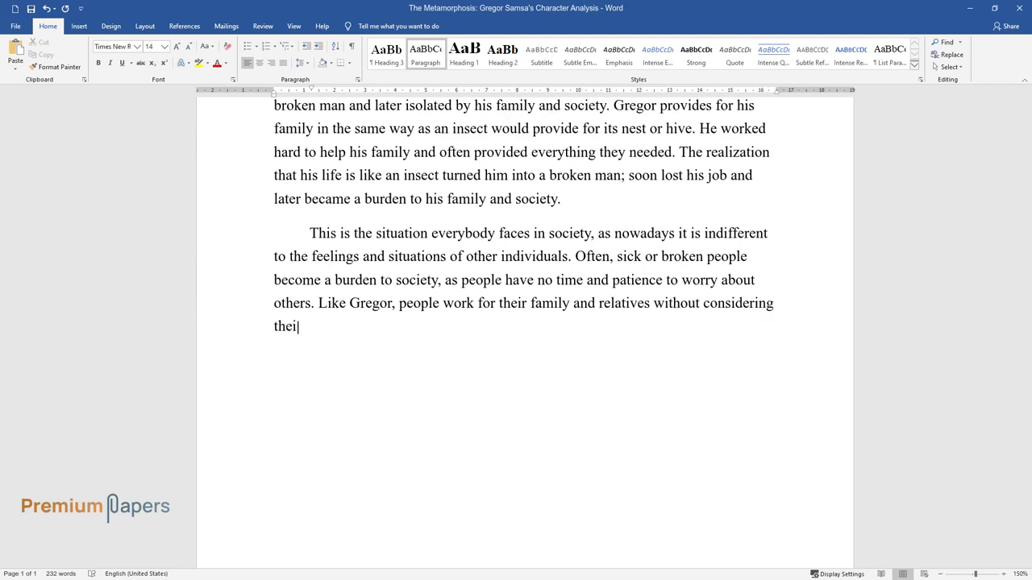
text(e and time. The realizati)
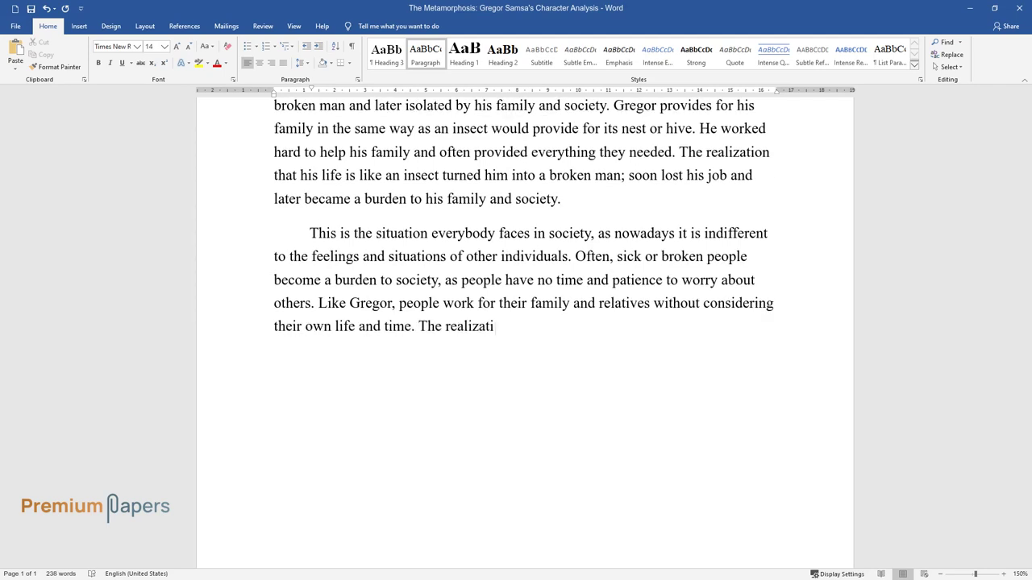
text(on of their buggy life makes them )
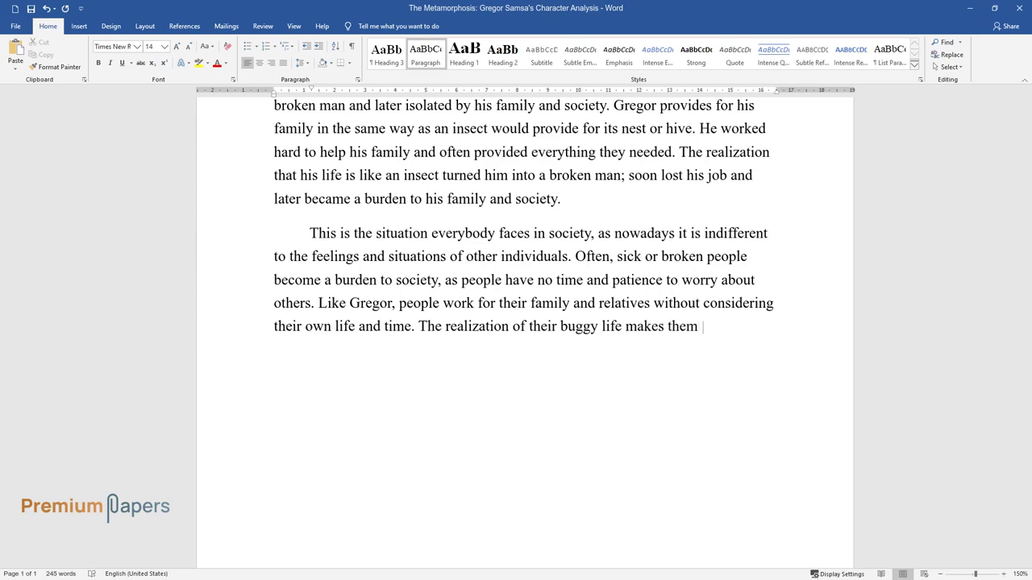
text(sick and later they happen to be a)
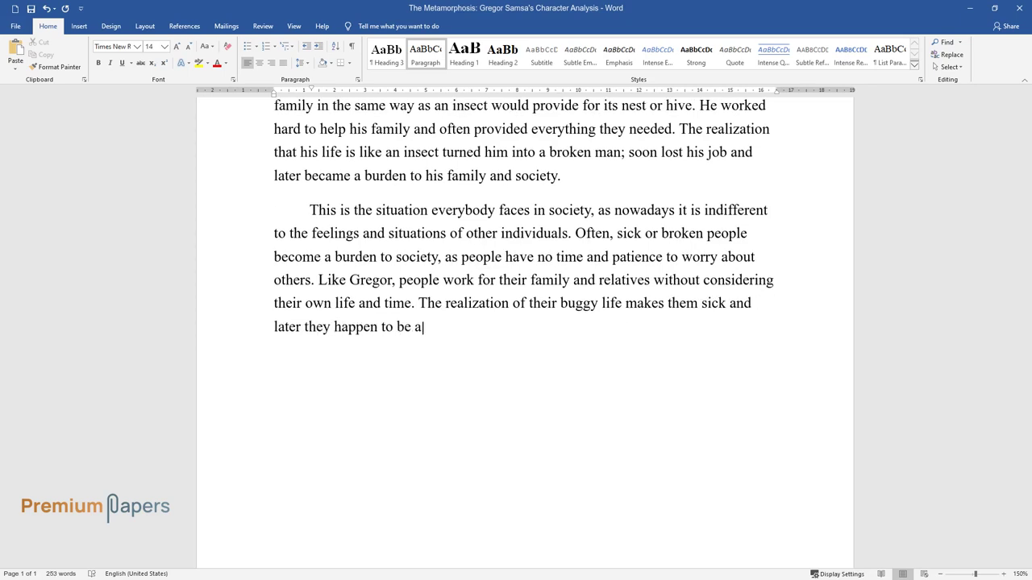
text( burden to their family and socie)
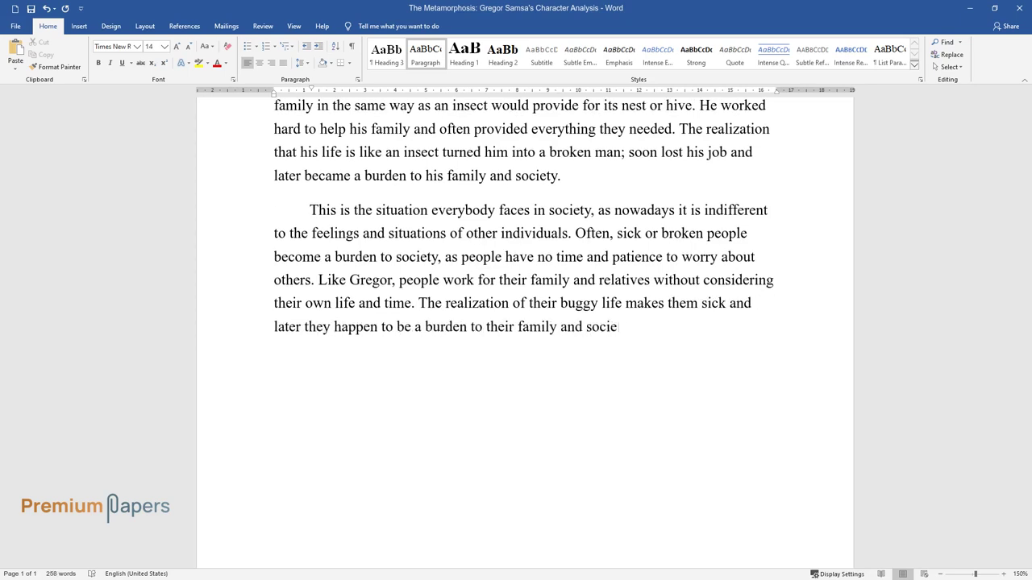
text(ty. When he became sick his family)
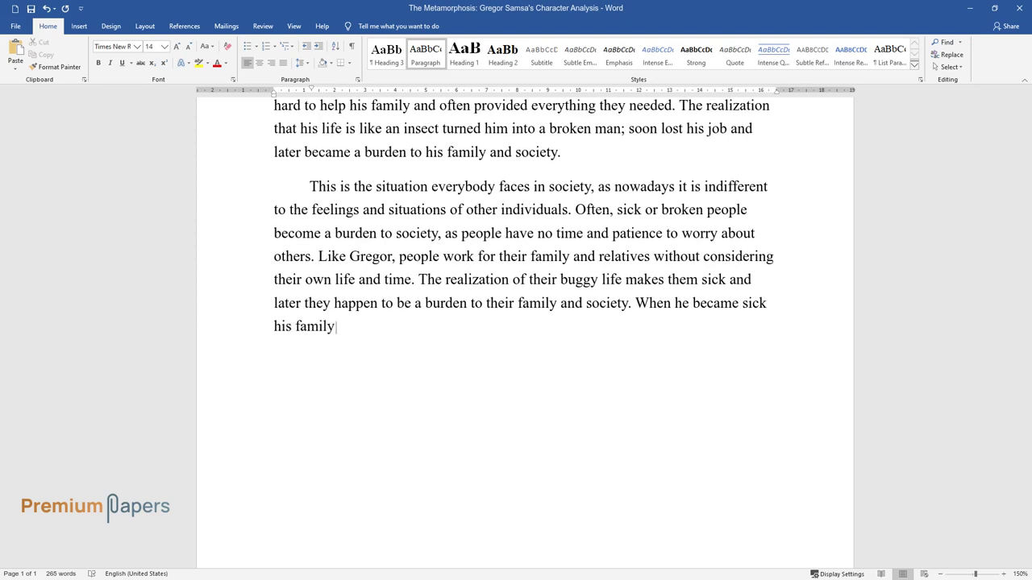
text( was not worried about him, but in)
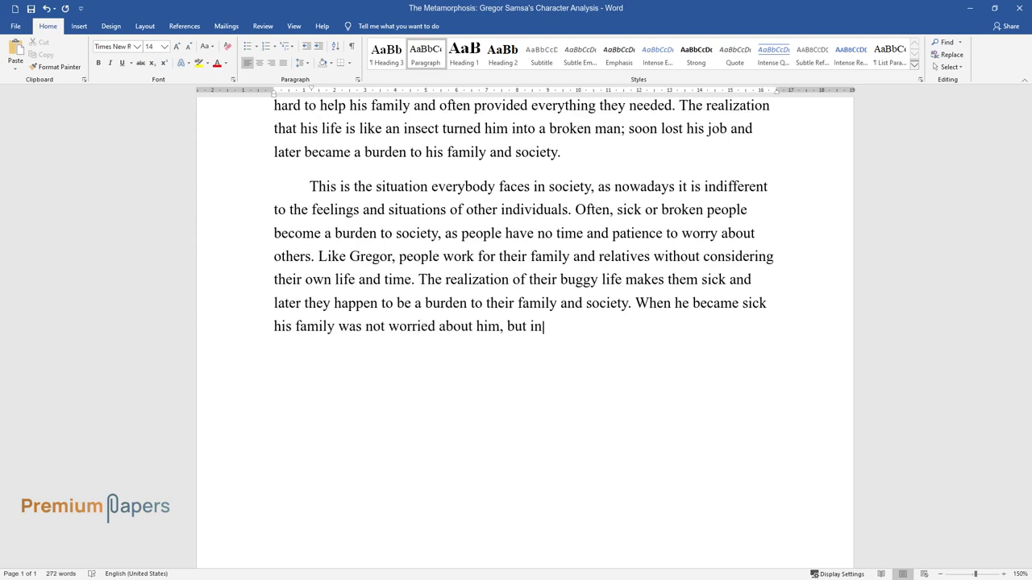
text( a hurry to get a job. At first, G)
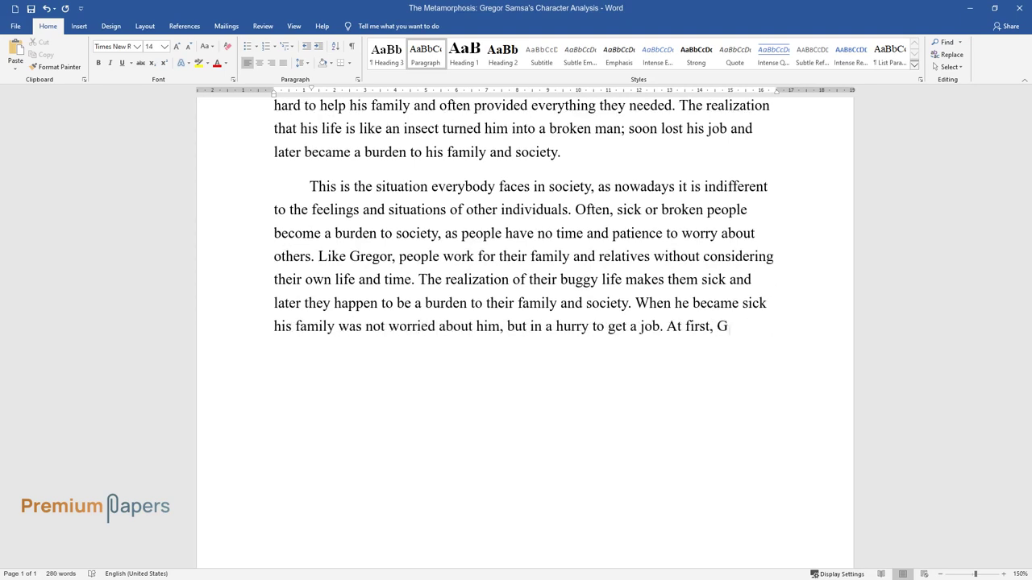
text(rete Samsa showed some concern but)
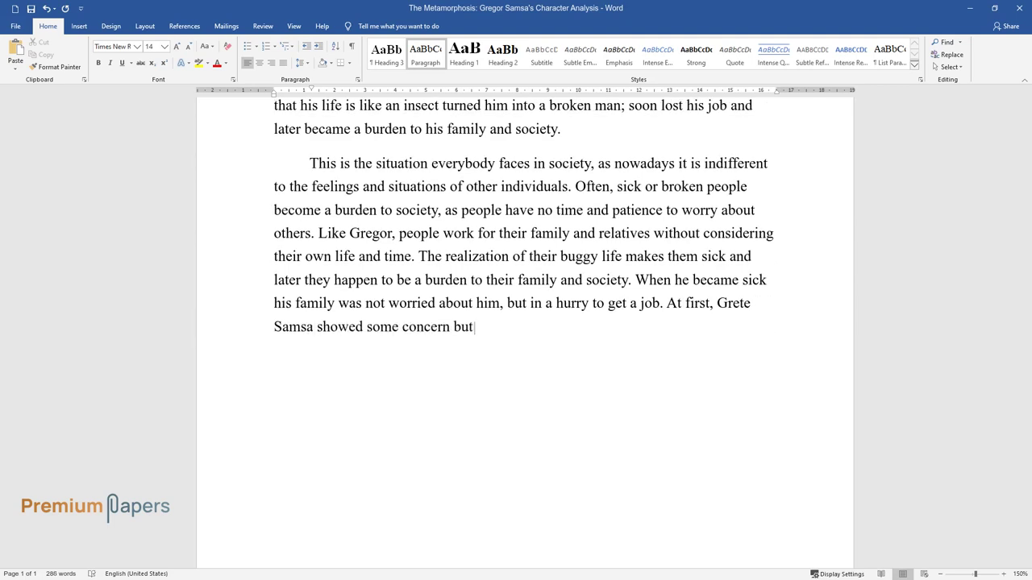
text( later she too became fed up with )
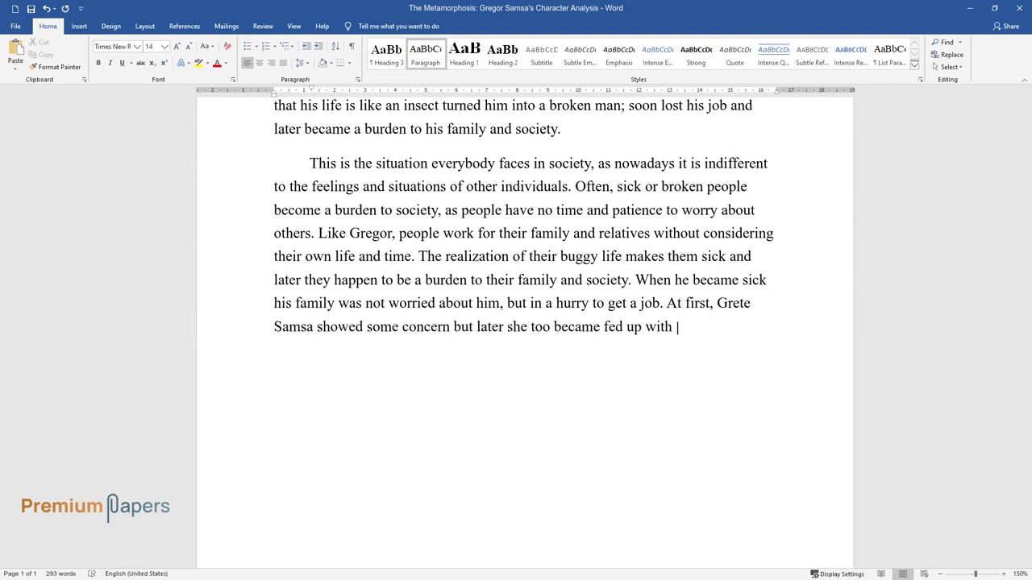
text(him. And he was a problem)
text( even for)
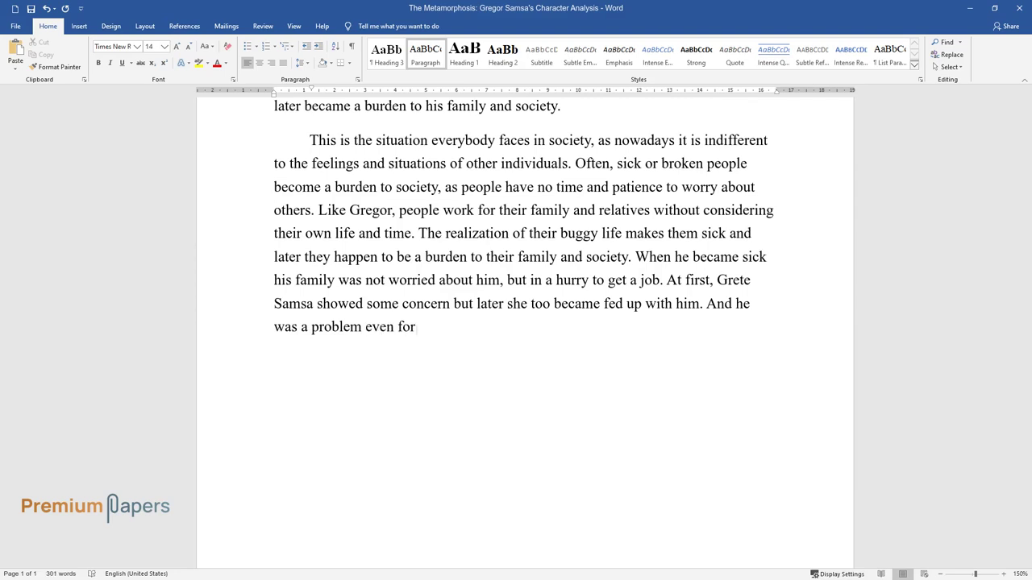
text( the lodgers. People sacrifice the)
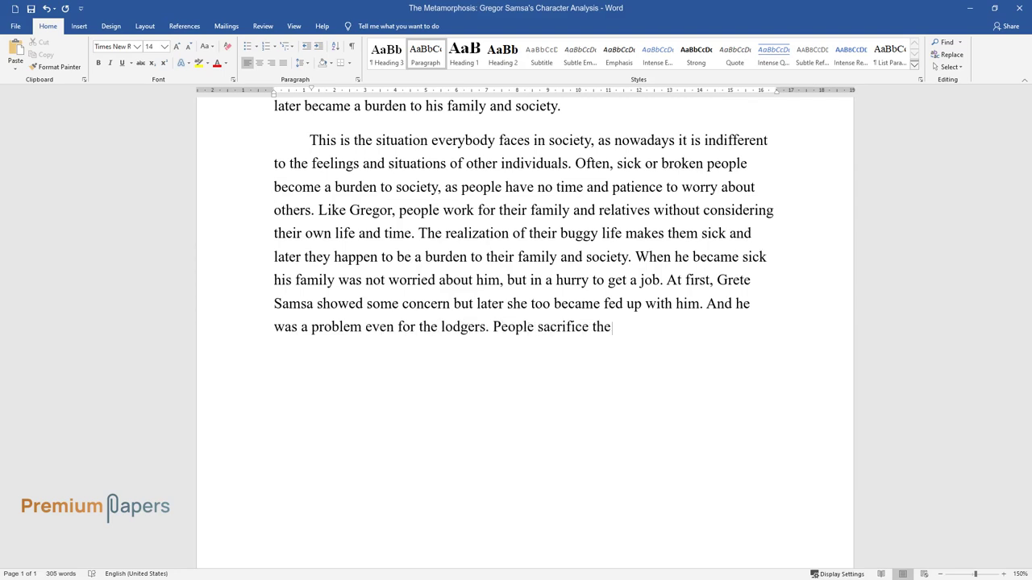
text(mselves for their families but later become isolate)
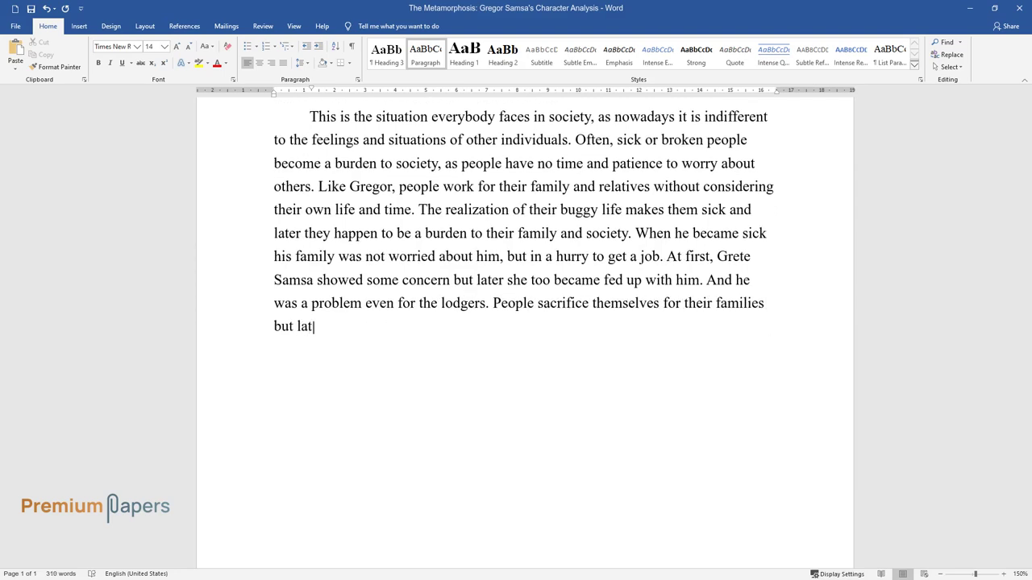
text(d from the same f)
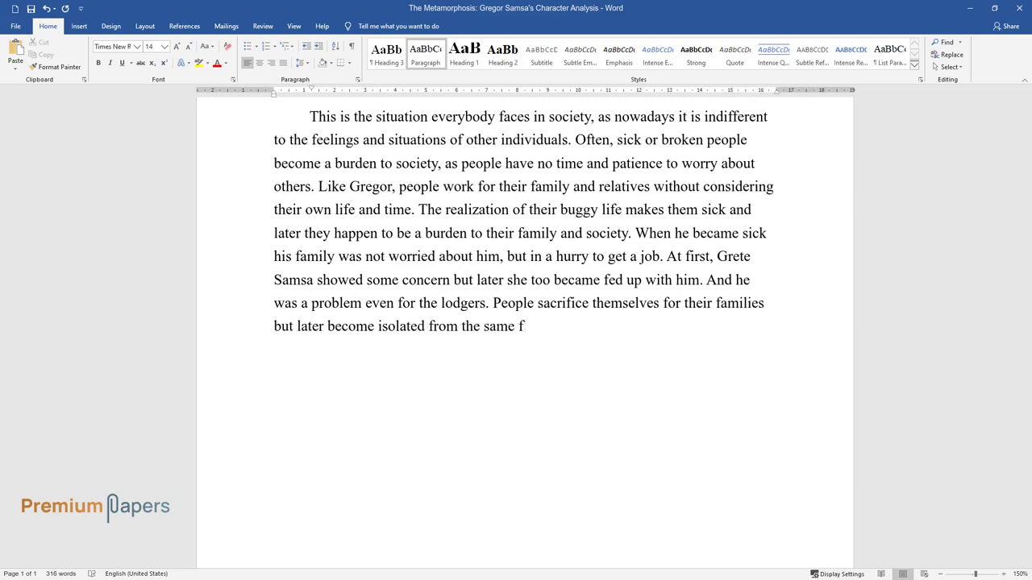
text(amily for whom they worked hard.)
key(Return)
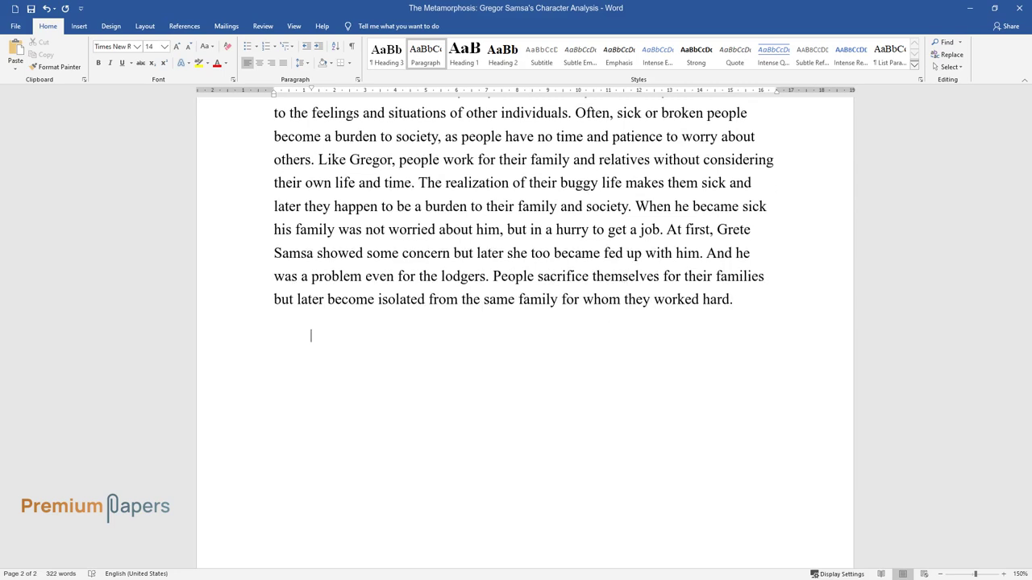
- Write the paragraph 'The story is impressive…' ending '…rudely without any mercy.'
text(The story is impres)
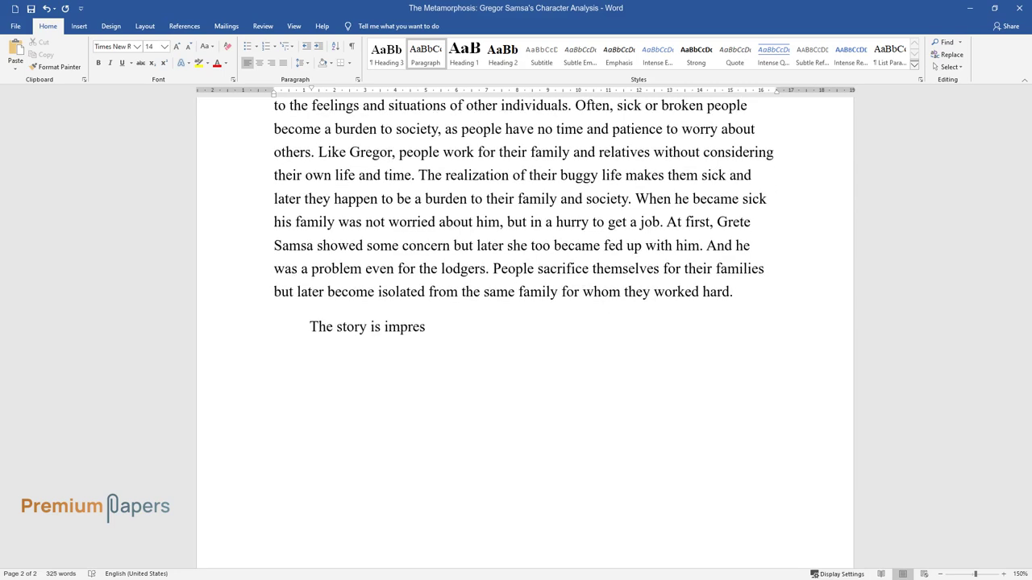
text(sive as it depicts the vital situ)
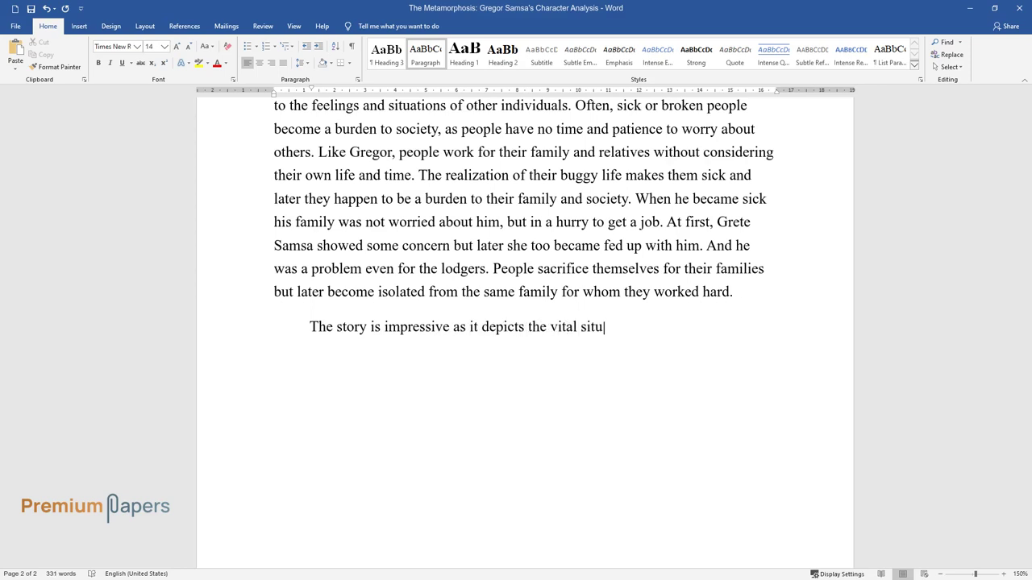
text(ation of the transformation of a )
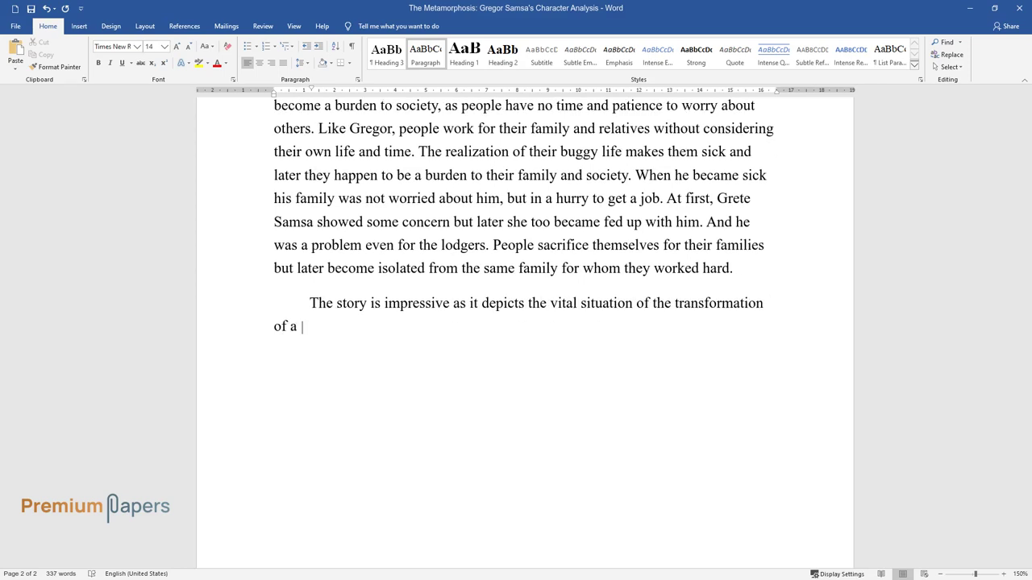
text(man into an insect, lying on his b)
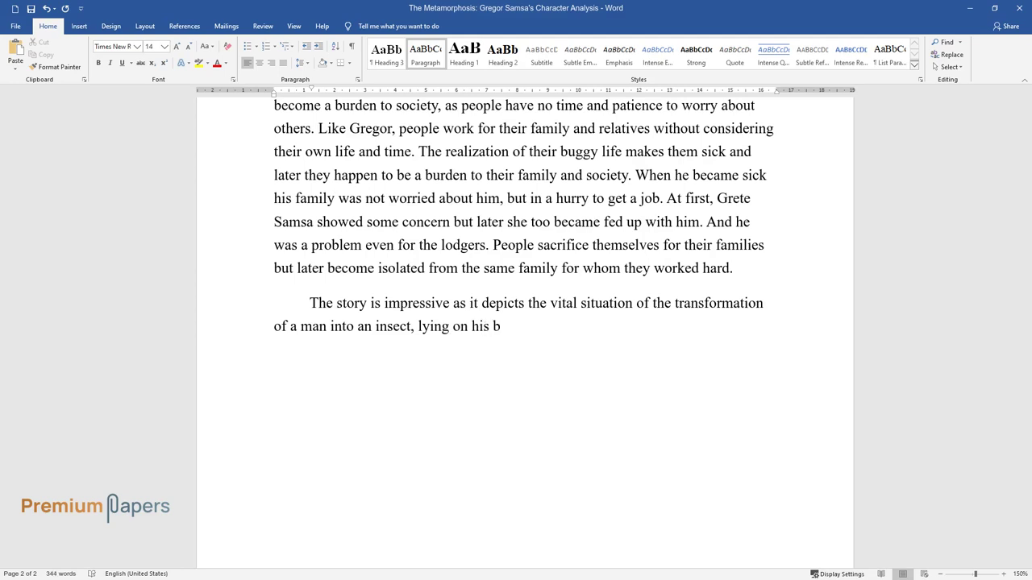
text(ack, helplessly waving his littl)
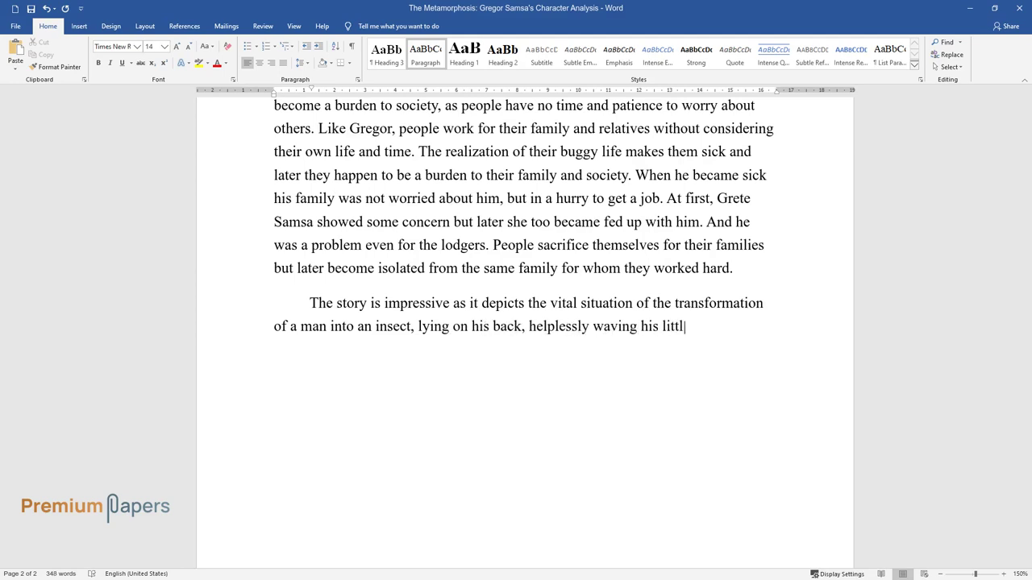
text(e insect legs in the air. The lack)
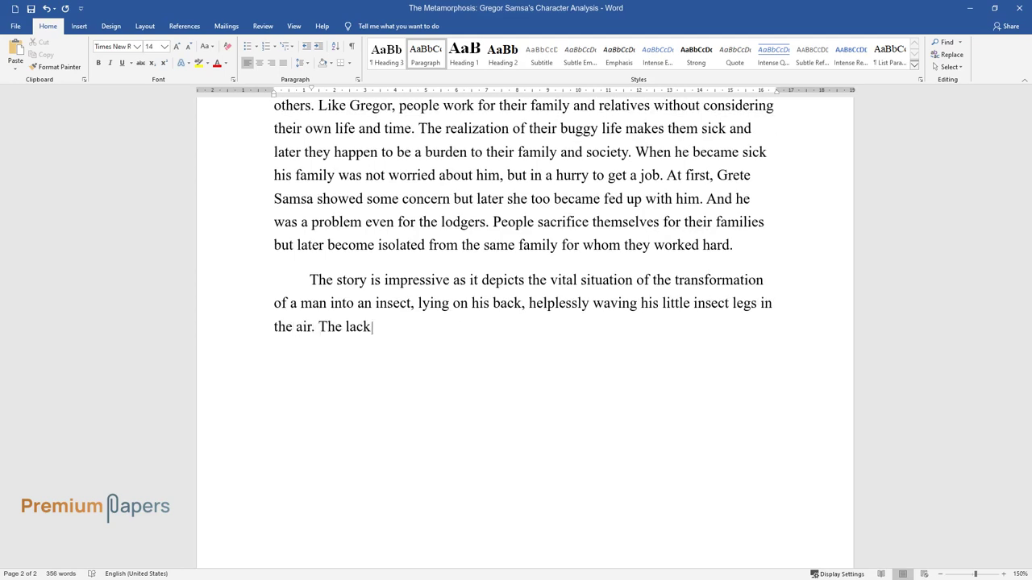
text( of loyalty, concern, and understa)
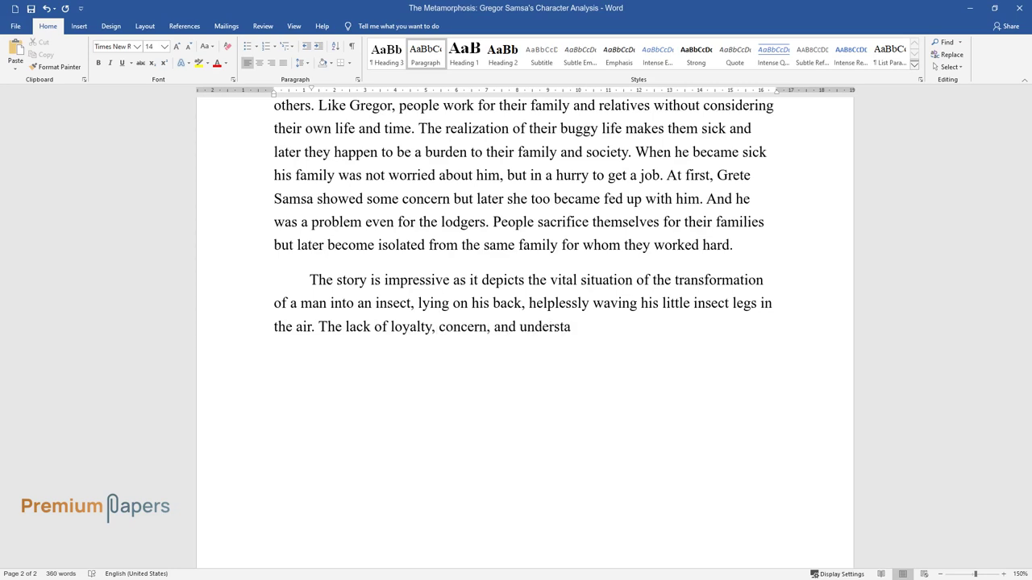
text(nding often leads people to an is)
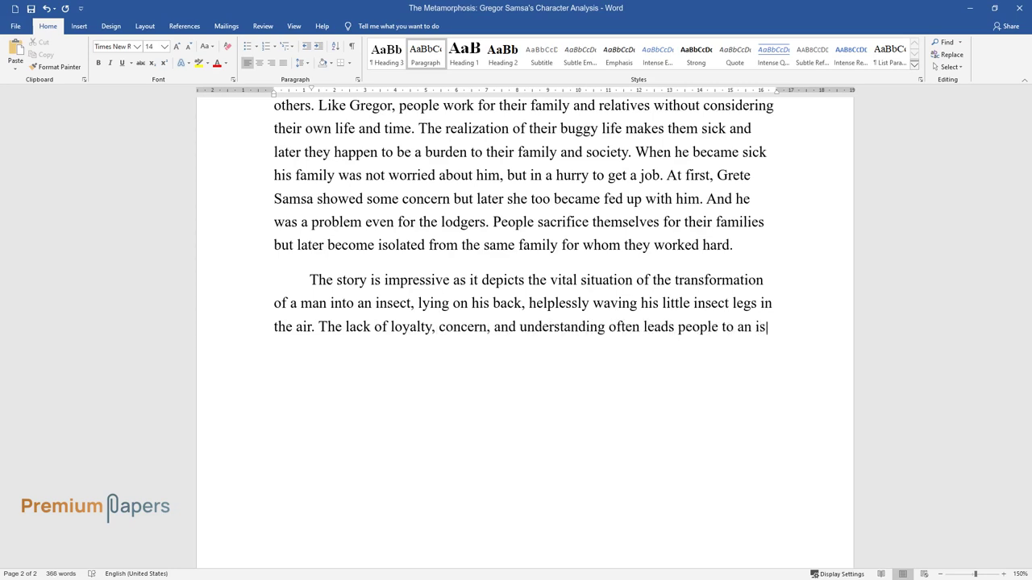
text(olated condition and this makes t)
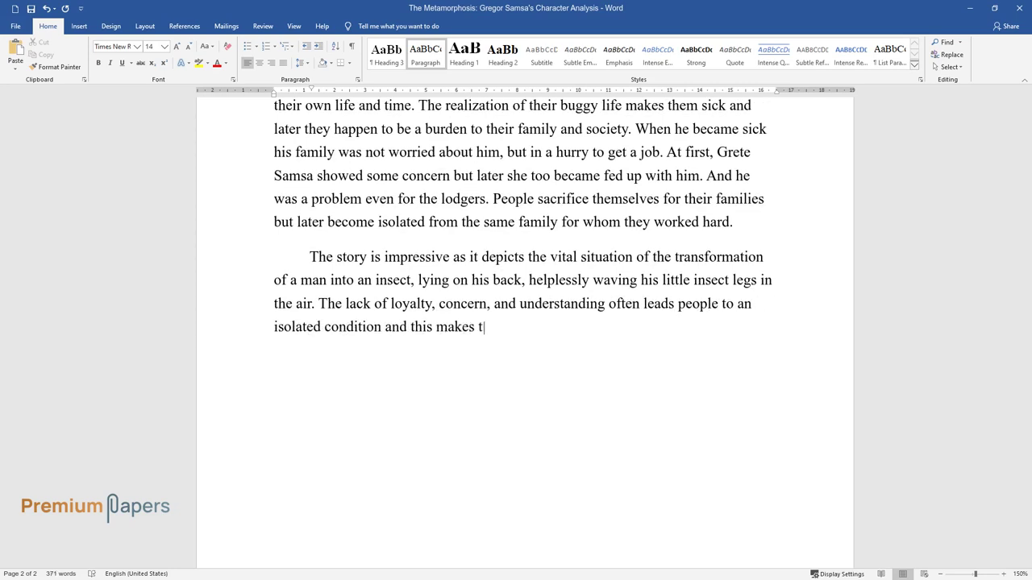
text(hem sick and disordered. Society o)
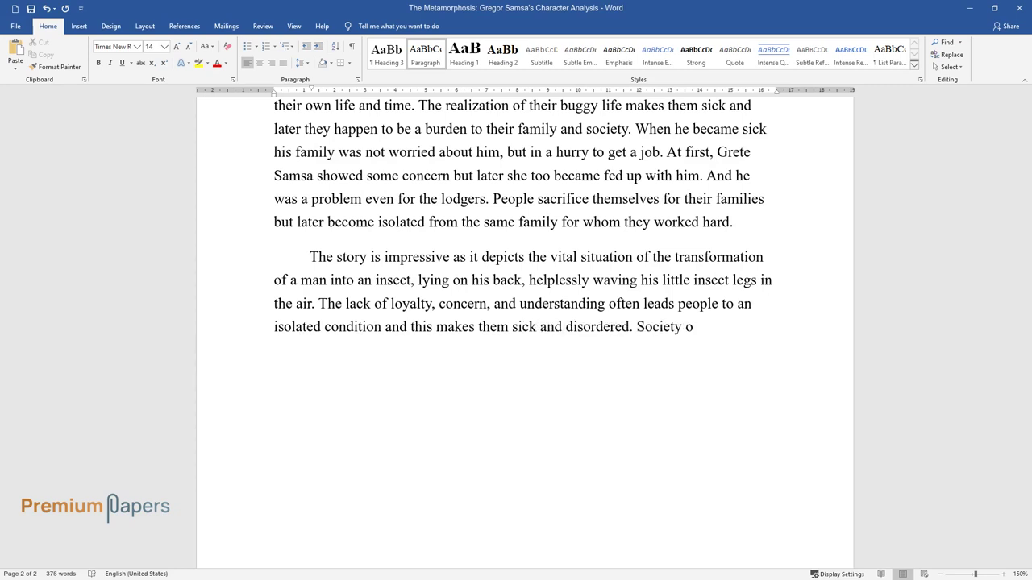
text(r people never show any considera)
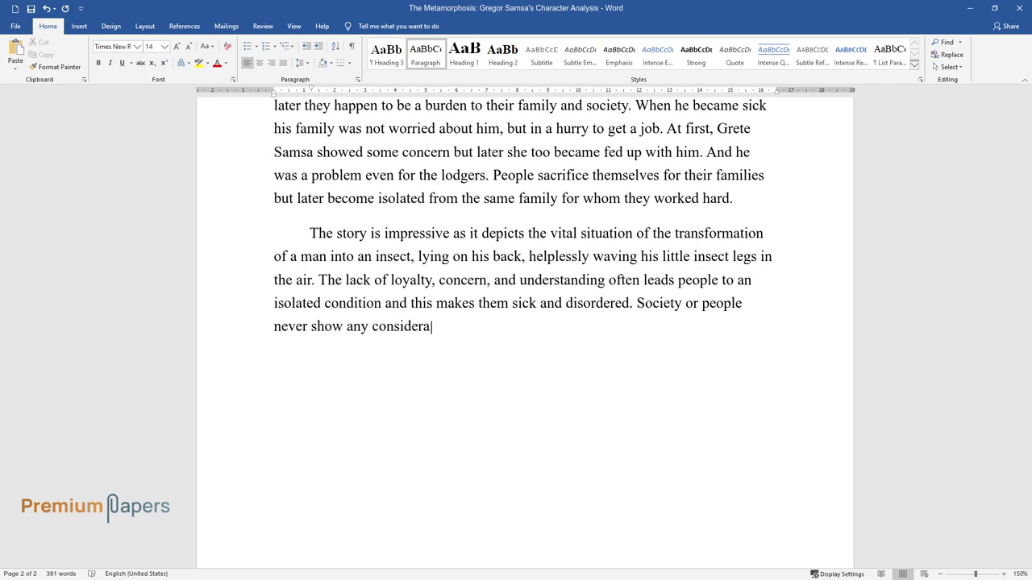
text(tion for those people who suffer )
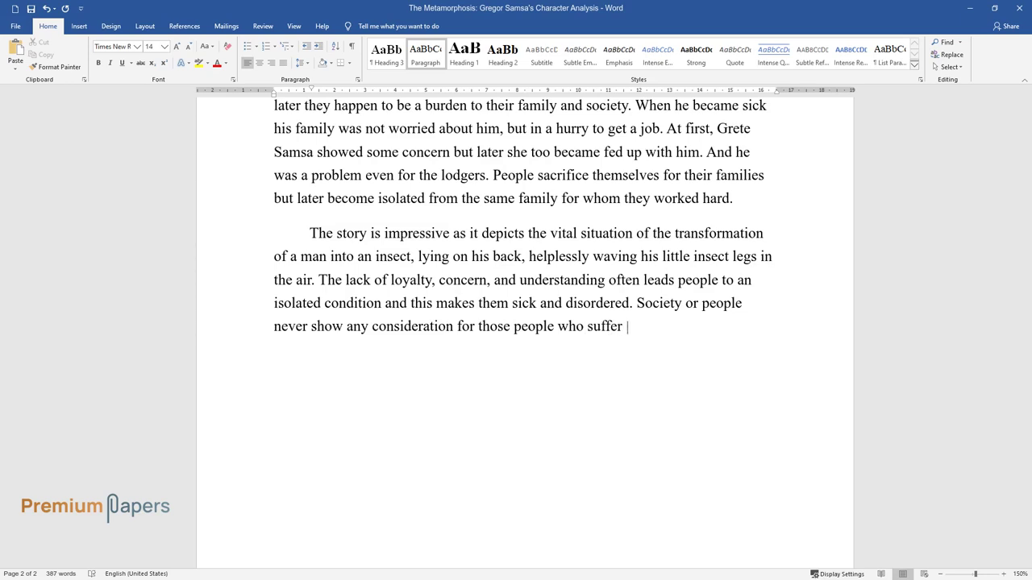
text(from great diseases, old people, d)
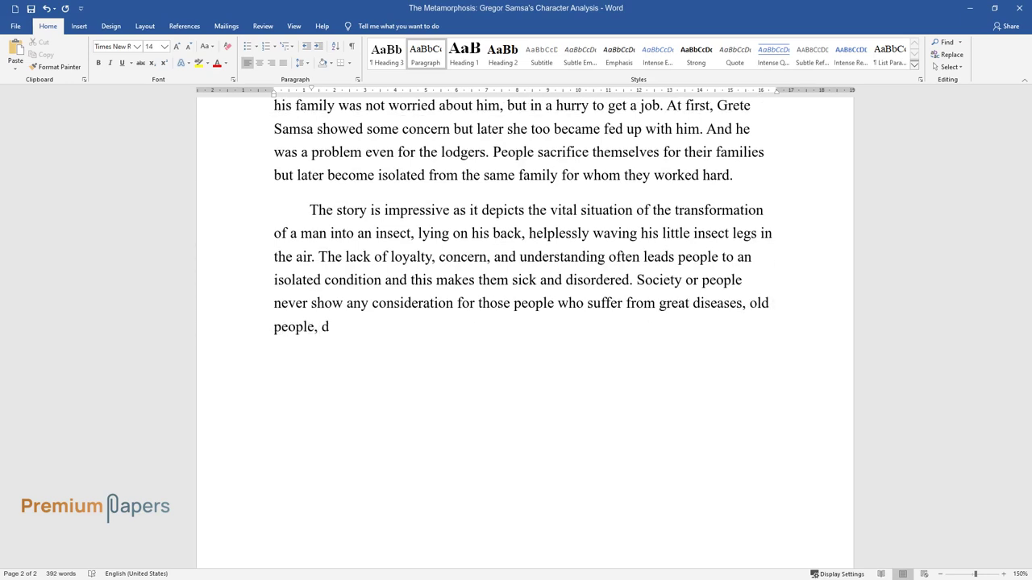
text(rug addicts, or the homeless. Soc)
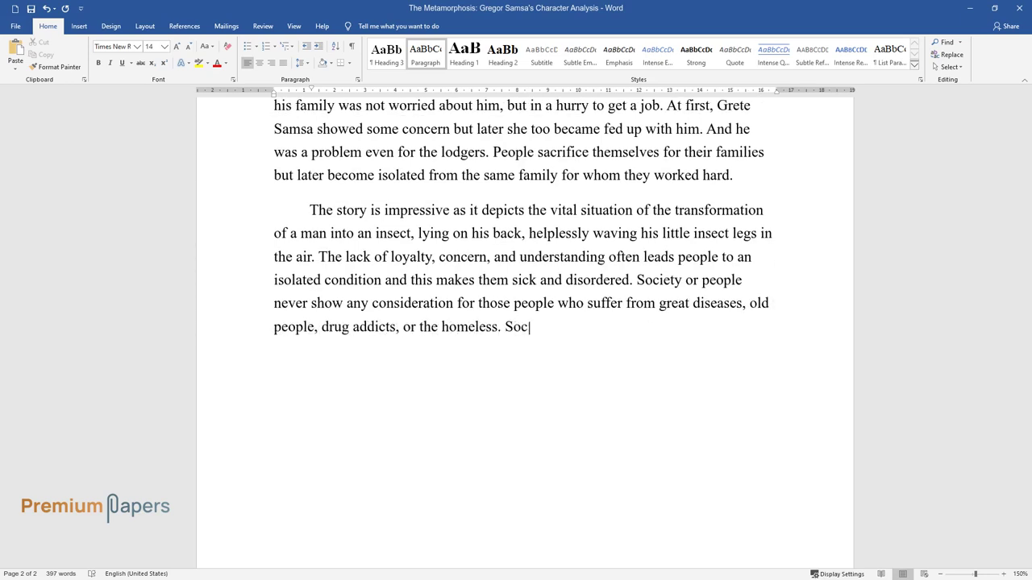
text(iety never helps them but ill-tre)
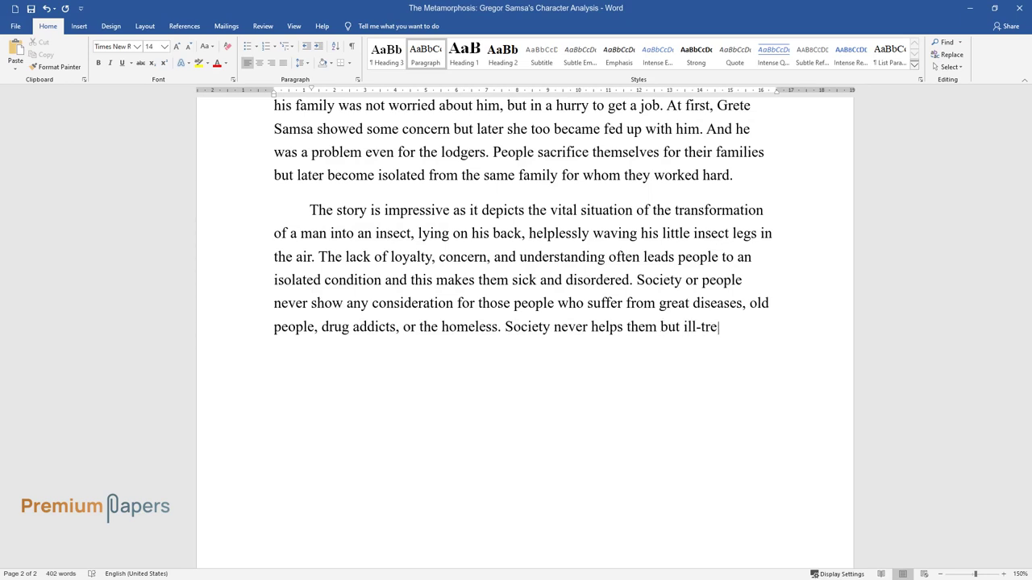
text(ats them rudely without an)
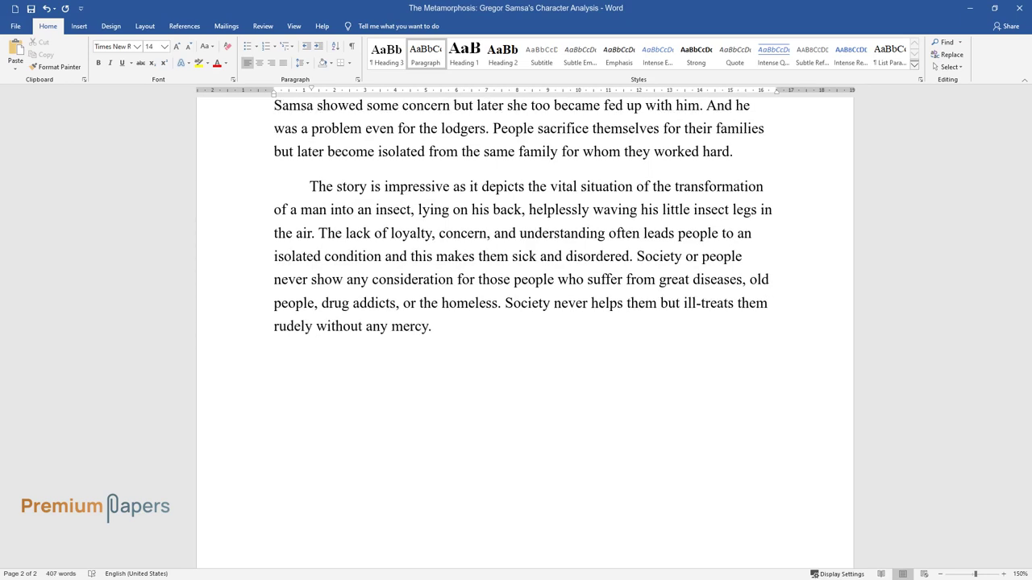
text(y mercy.)
key(Return)
- Write the 'Gregor Samsa, the central character…' paragraph ending 'like a horse in a farmhouse.'
text(Gregor Samsa, t)
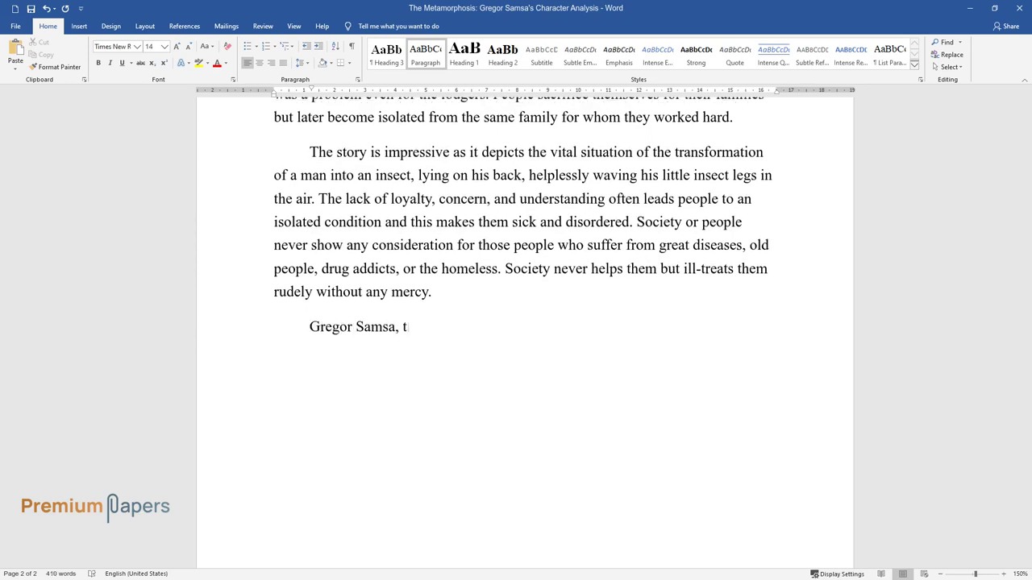
text(he central character of the novel )
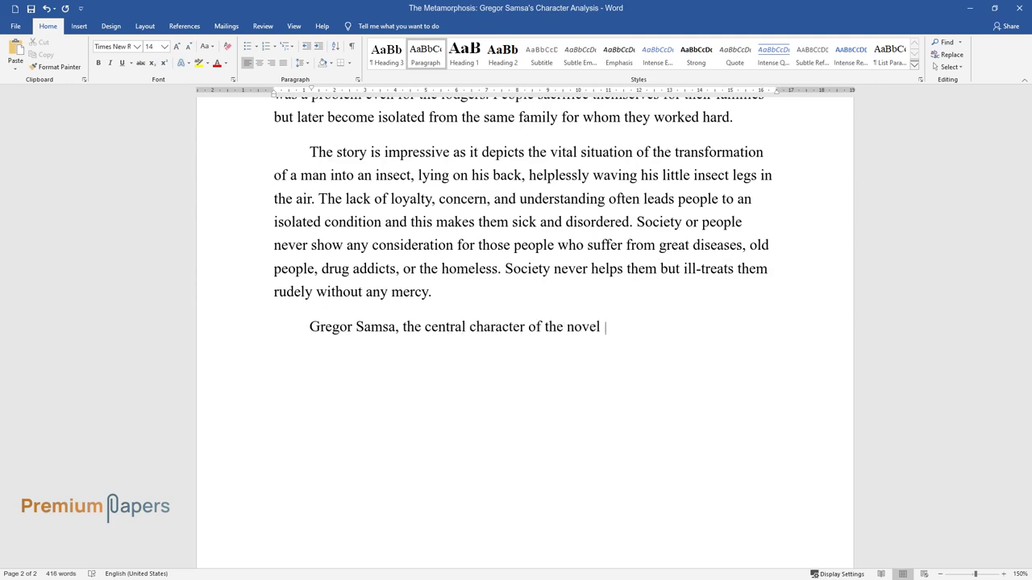
text("The Metamorphosis" by Franz Kafka)
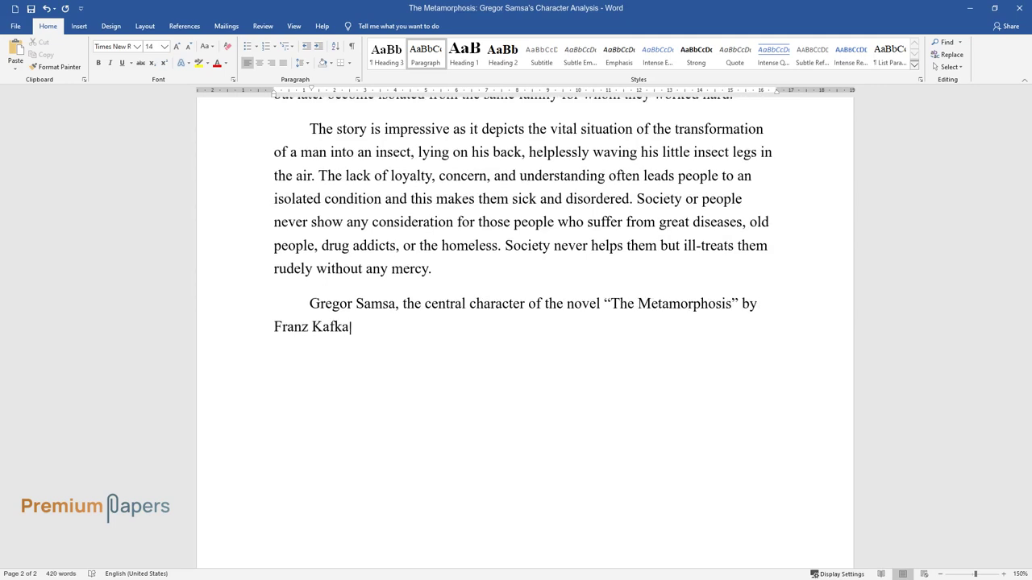
text(, is a man who is suffering from s)
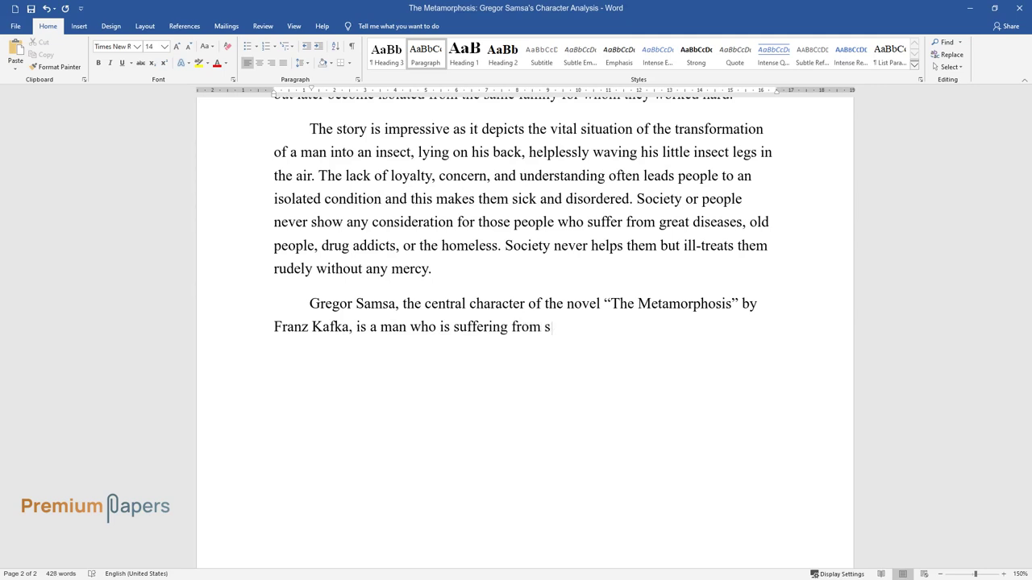
text(ome mental disorder. The main the)
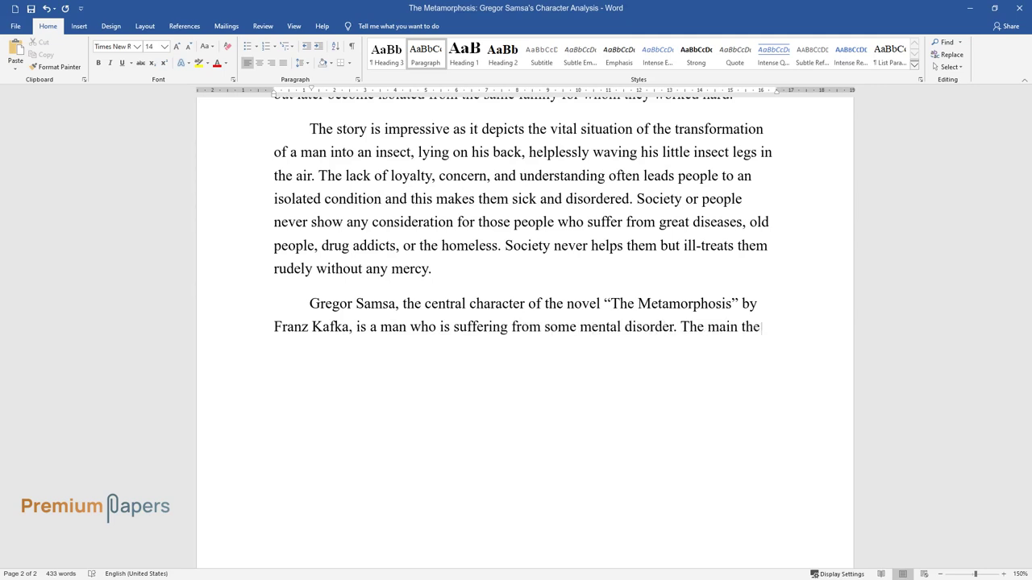
text(me of the novel is alienation and)
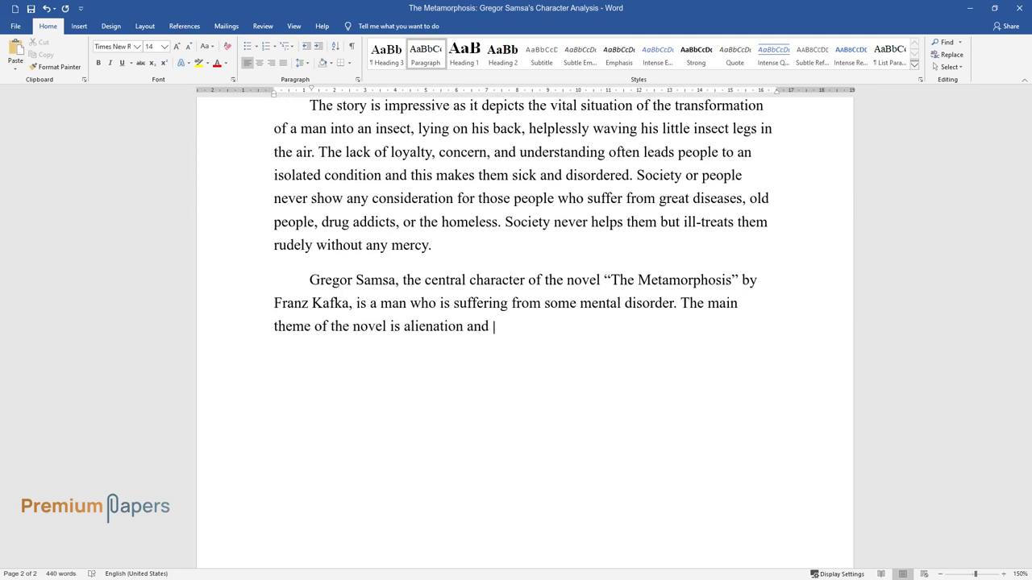
text( here Gregor is a victim of this al)
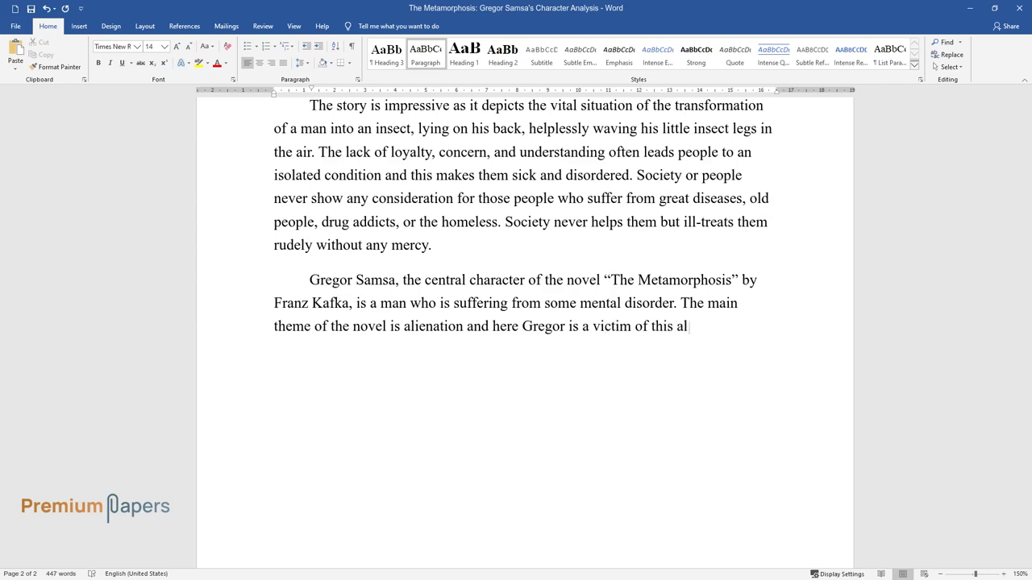
text(ienated life. In this mode)
text(rn life,)
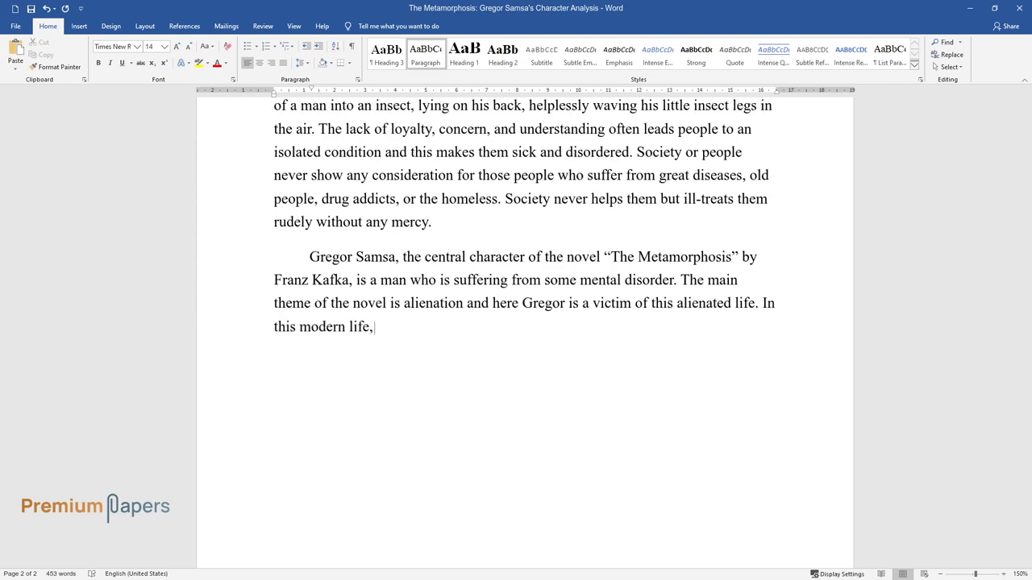
text( people become mere beasts without)
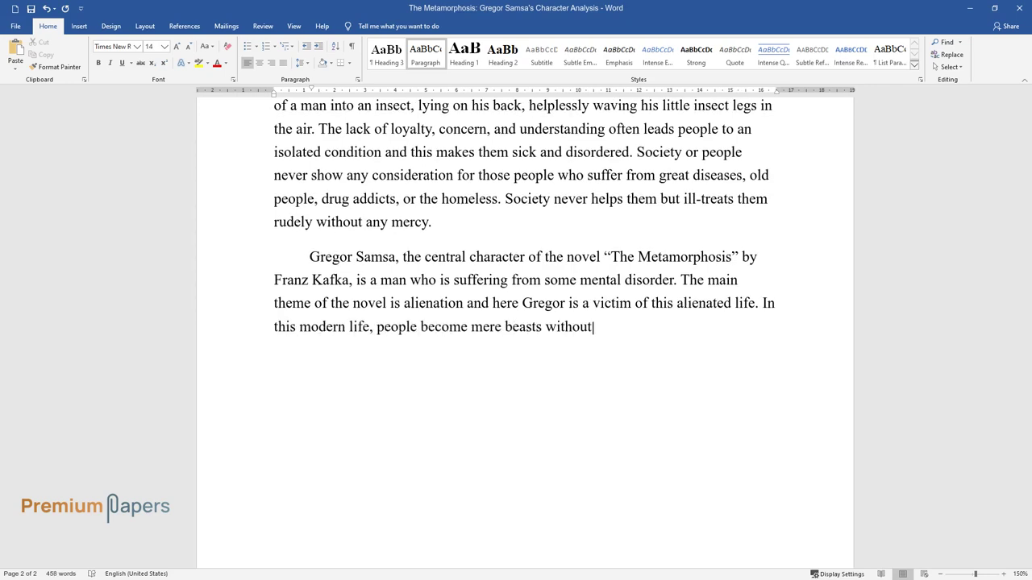
text( any feelings toward their fellow beings. Here the protagon)
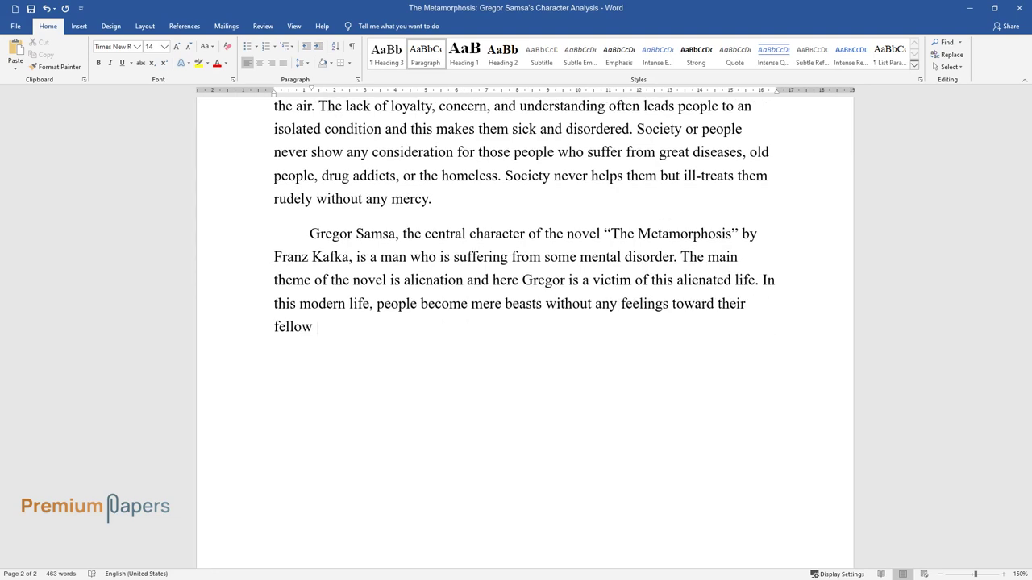
text(ist Grego)
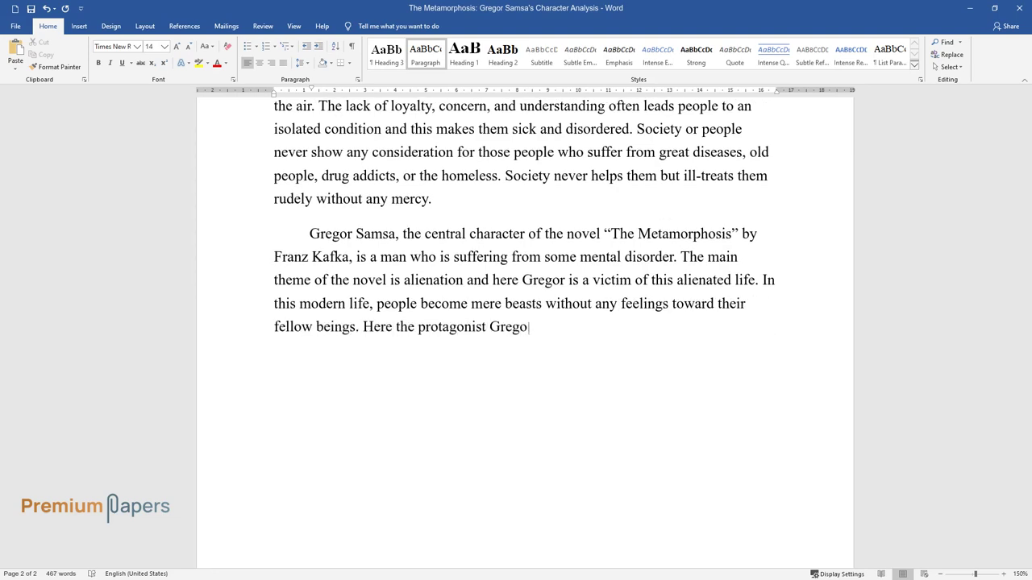
text(r is a man who is working as a tra)
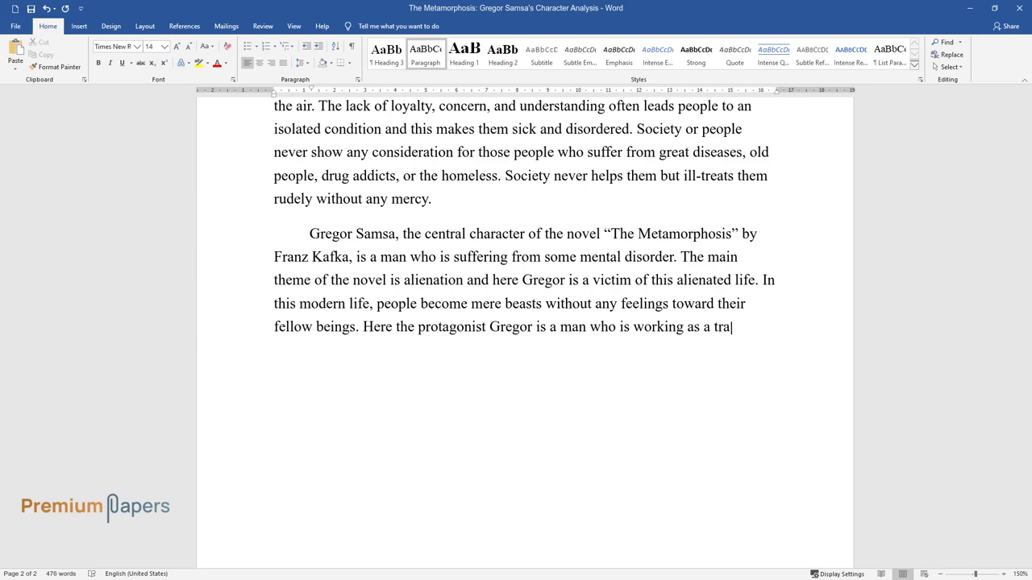
text(veling salesman and even though he)
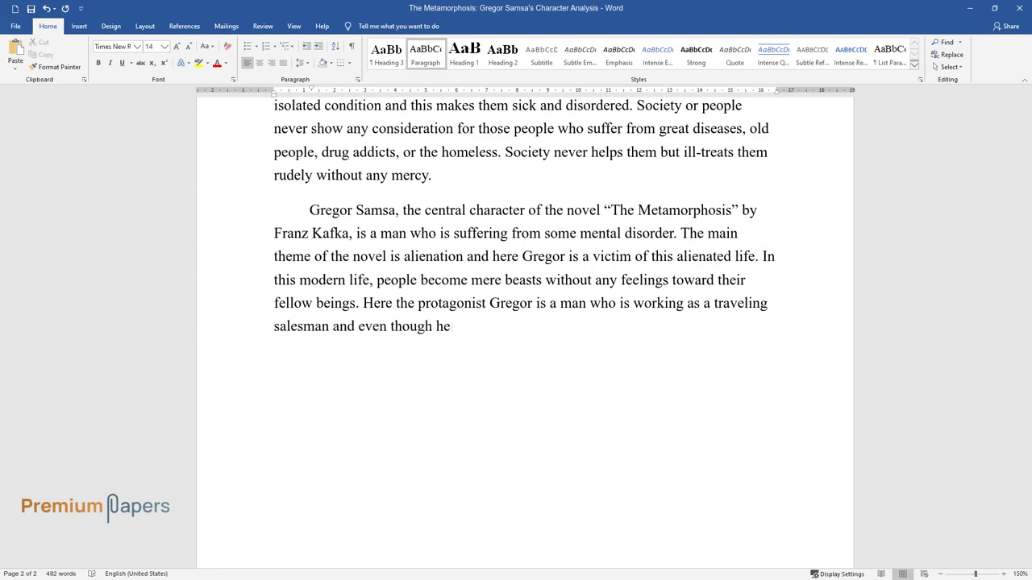
text( is not willing, he continues his )
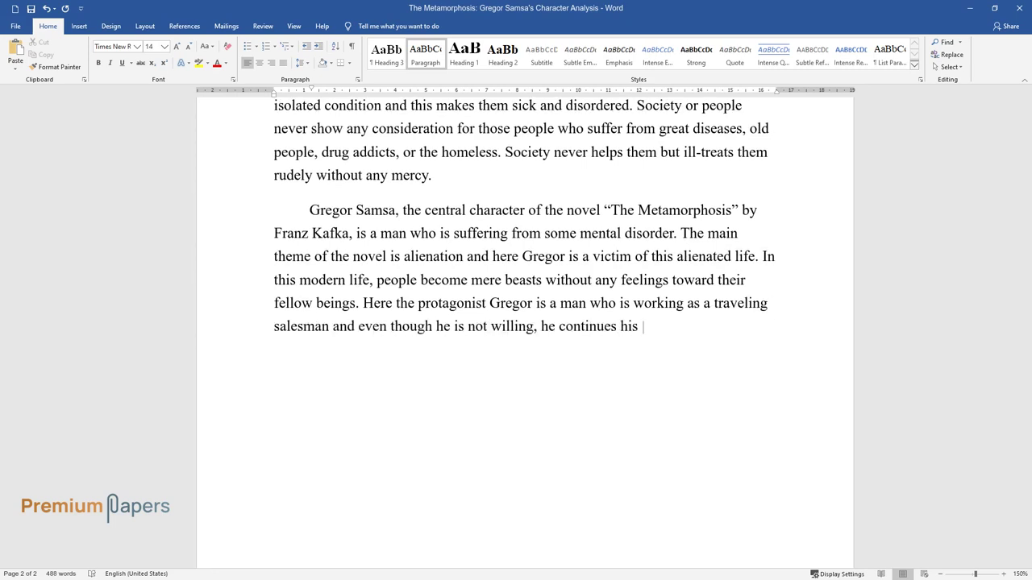
text(job for the welfare of his family.)
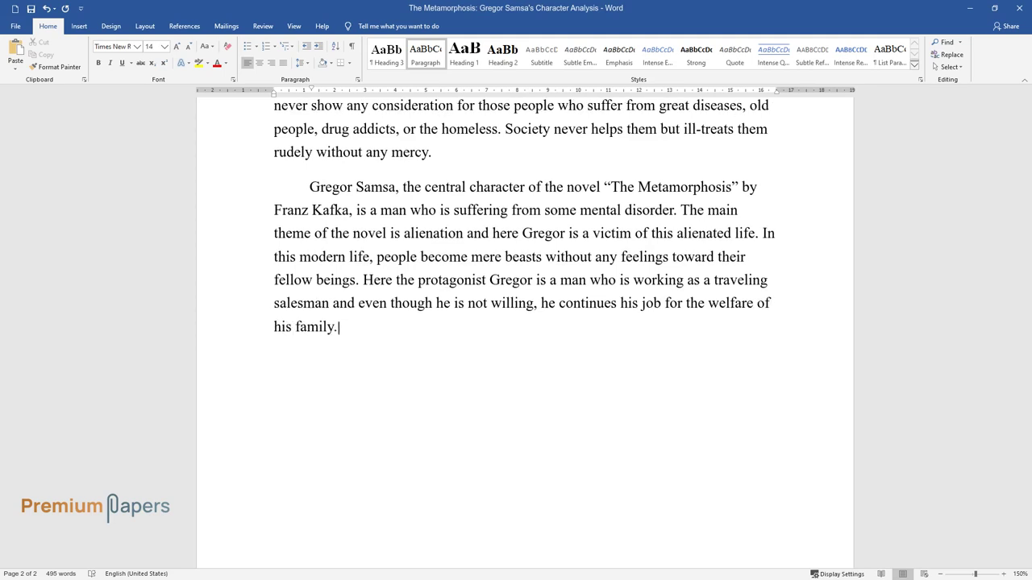
text( Even in his illness, he thinks t)
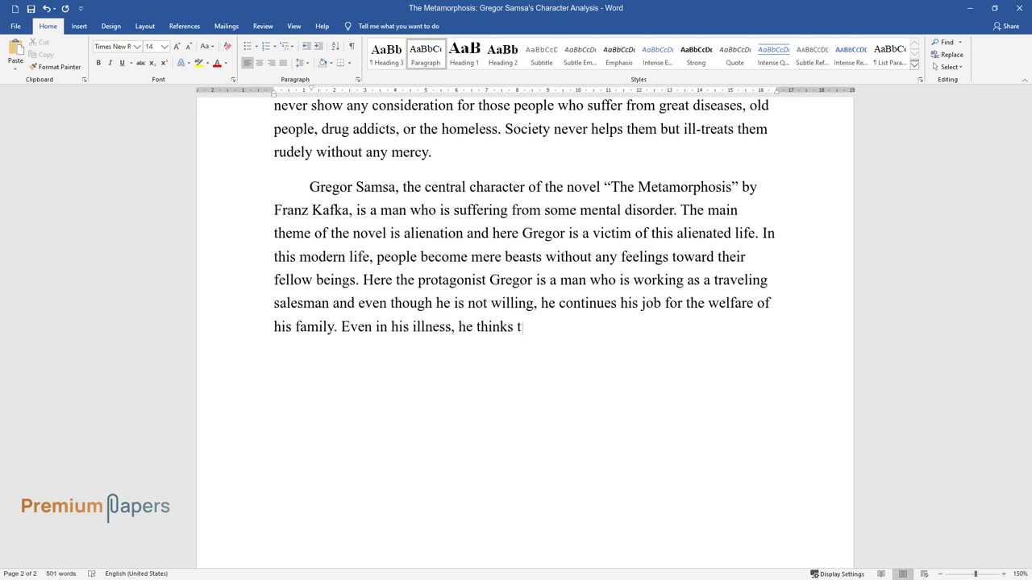
text(hat he should work for his family.)
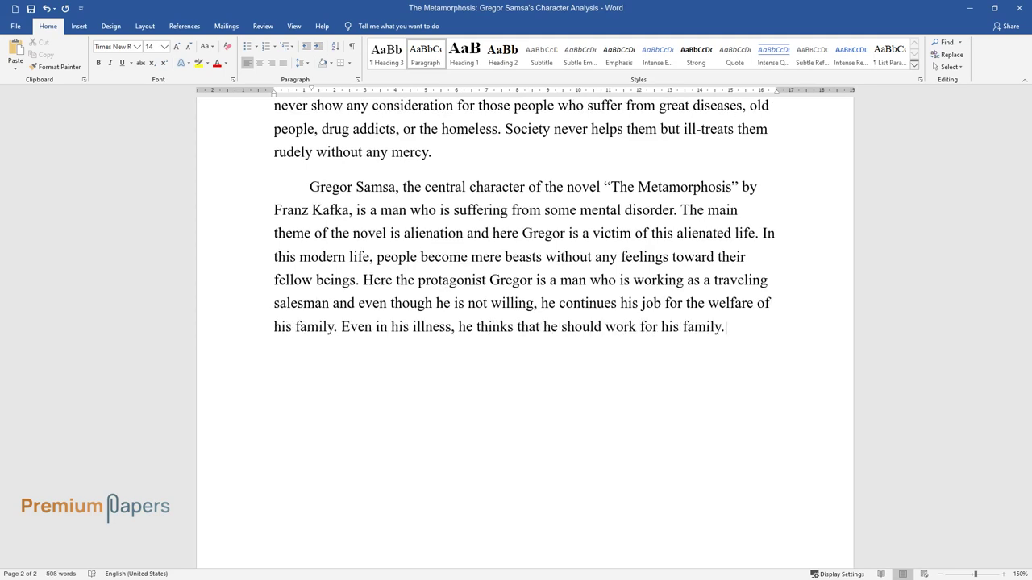
text( "His parents, Gregor thinks, 'we')
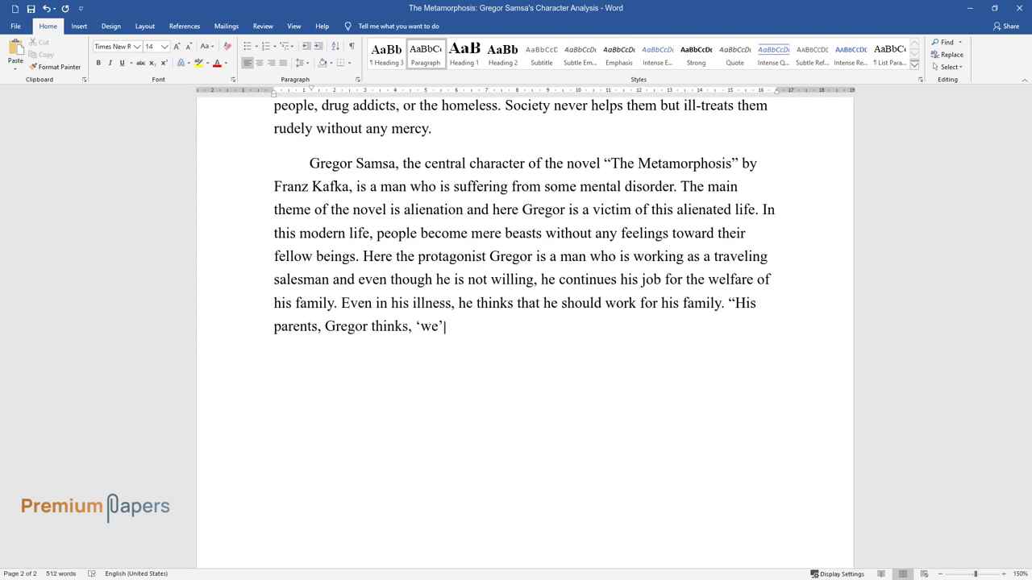
text(re suffering enough as it)
text( was'." I)
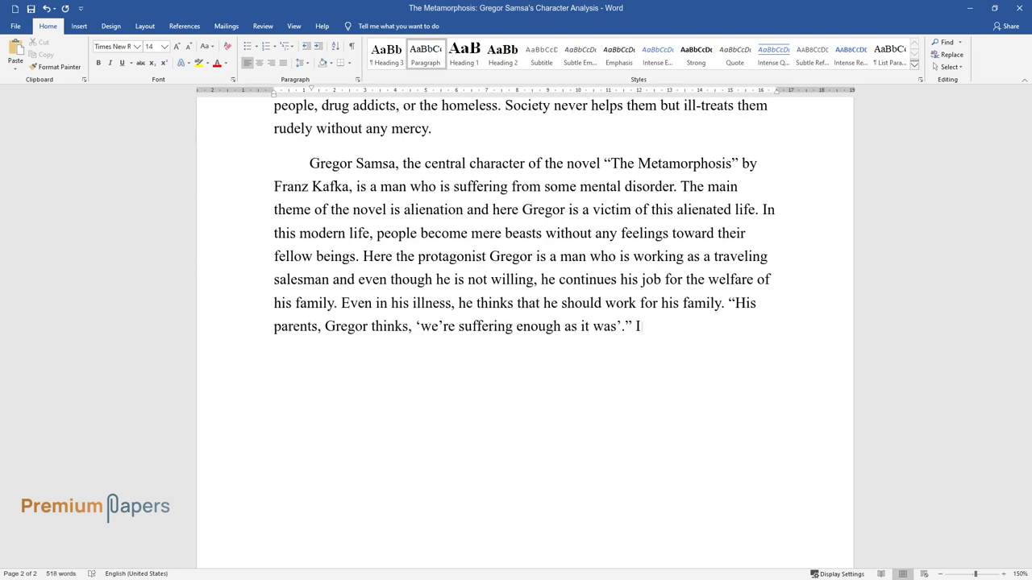
text(n this novel, Gregor is treated by his fellow beings just like a hor)
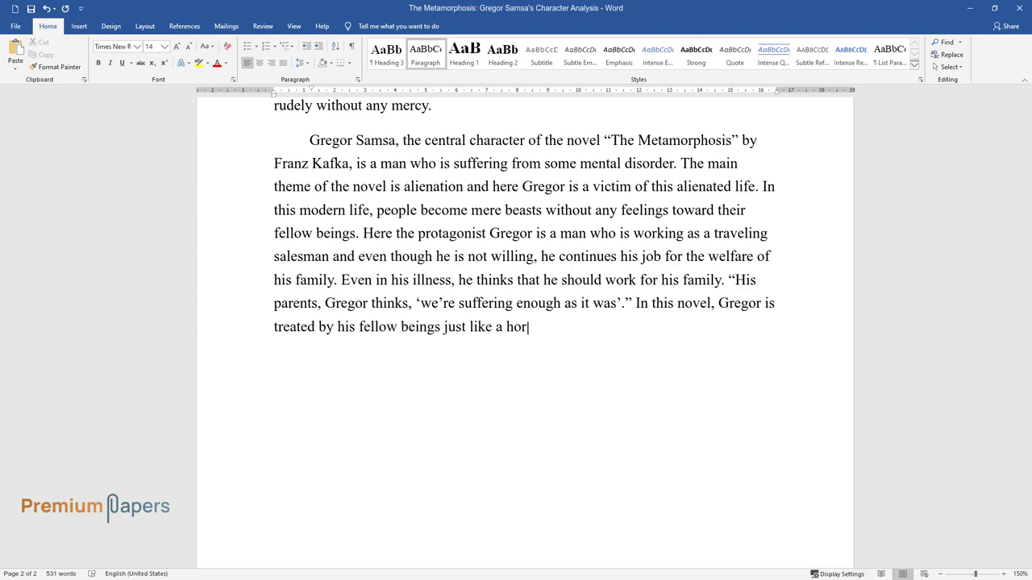
text(farmhouse.)
key(Return)
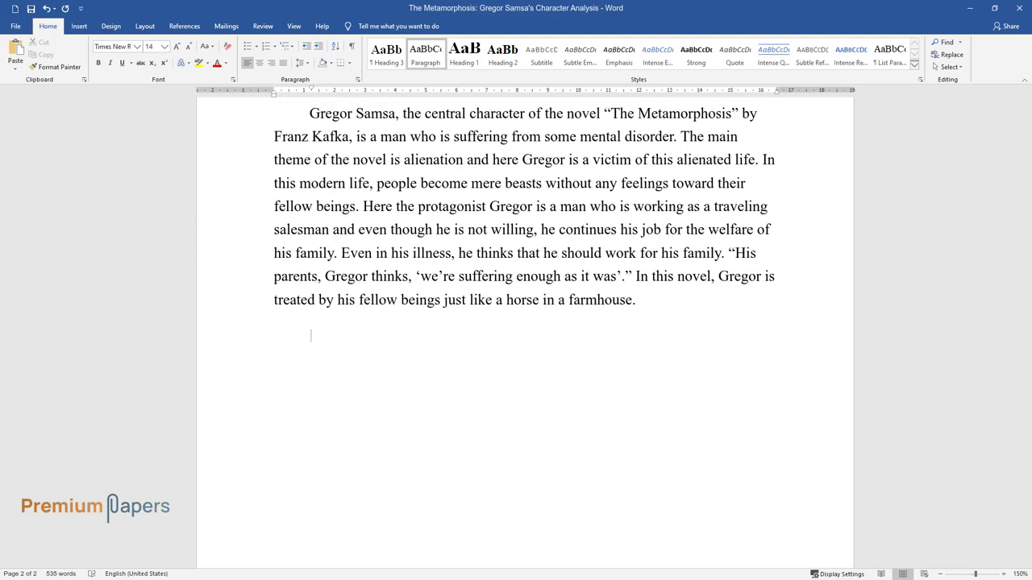
- Start the paragraph 'He is alienated in society as there are no friends for him…'
text(He is alienated in society as )
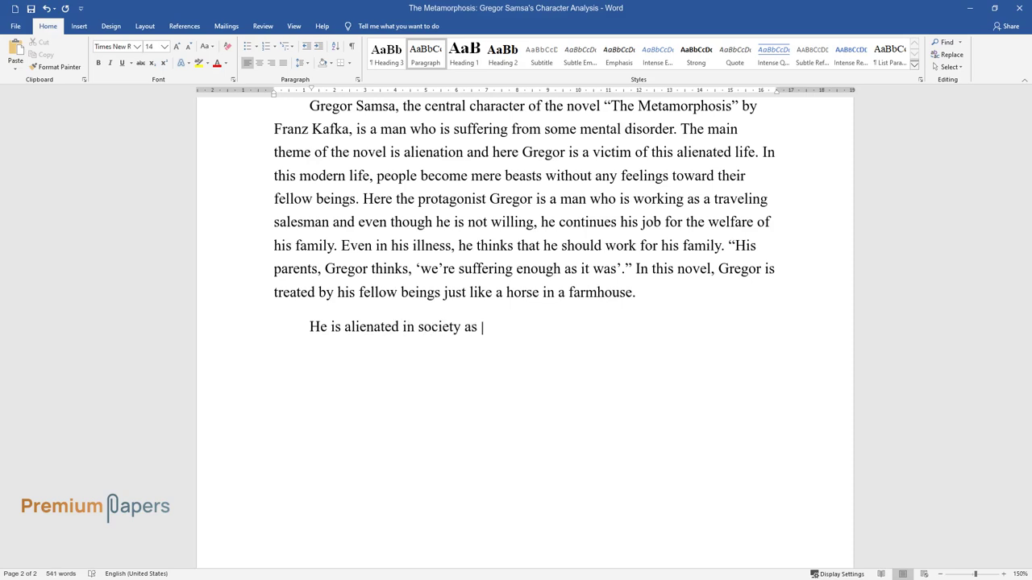
text(there are no friends for him and ev)
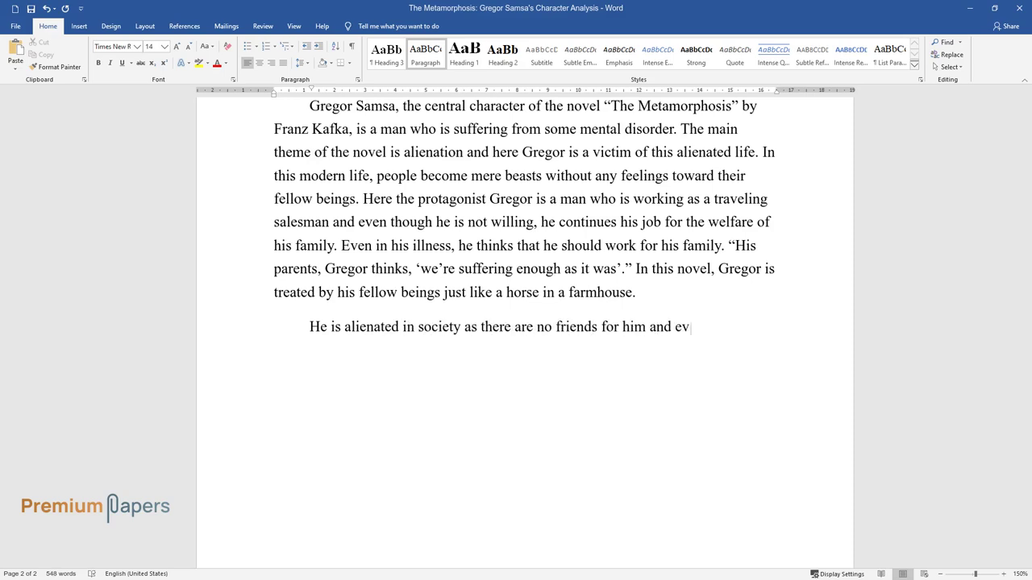
text(en his dear father, mothe)
text(r, and si)
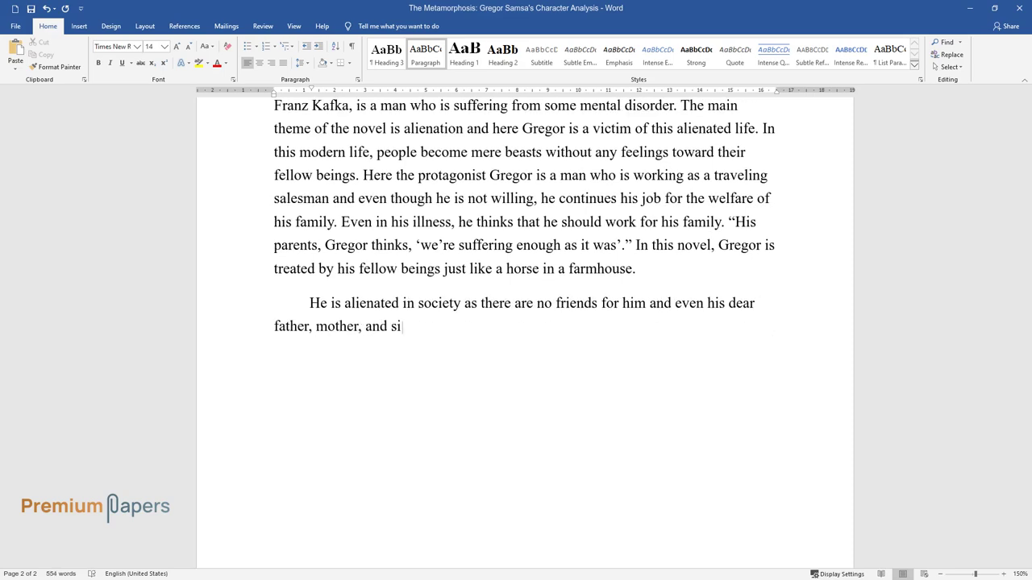
text(ster treat him as a burden for them)
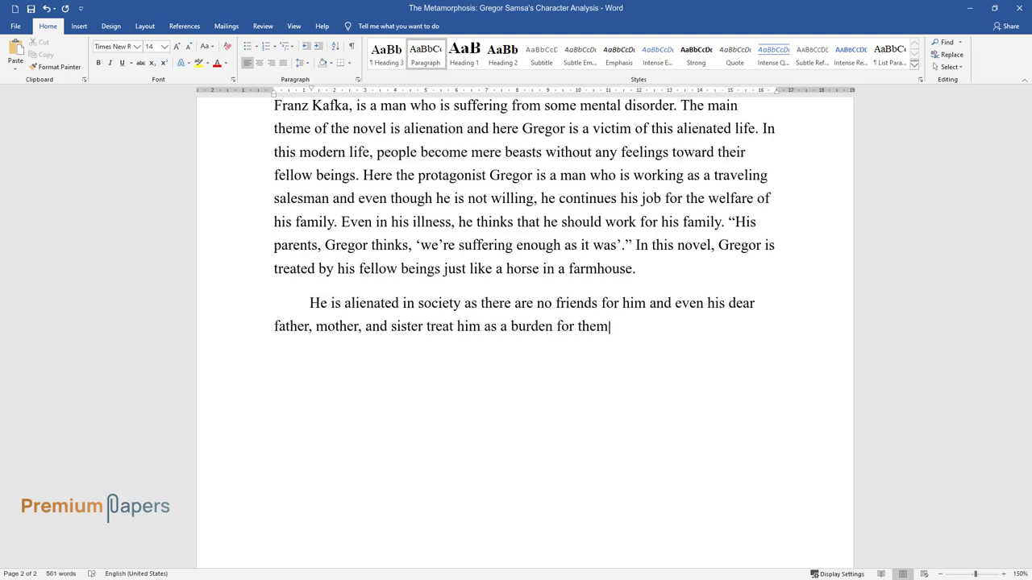
text(. One day, as his mental state becomes out )
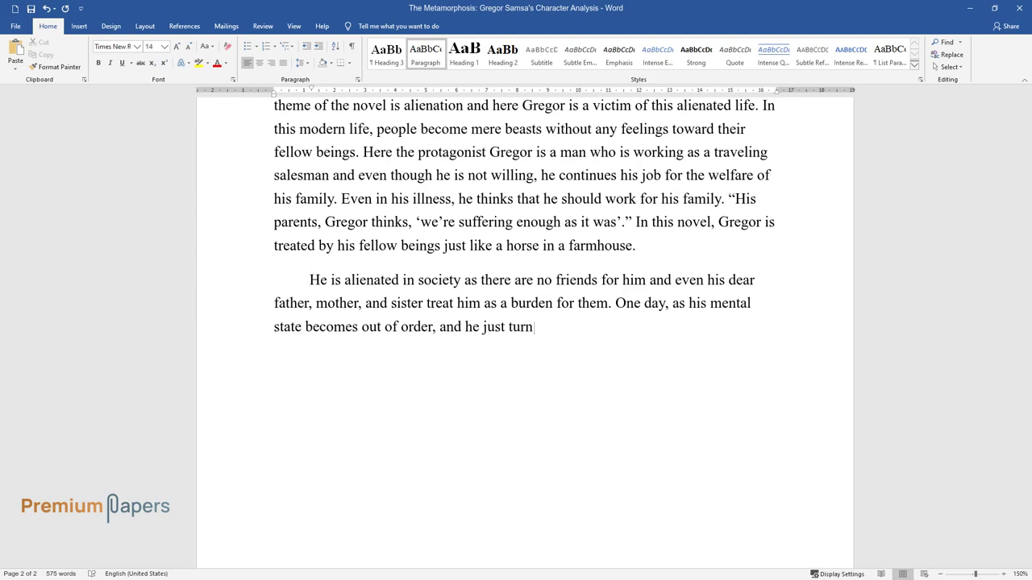
text(of order, and he just turns into an insect, but still, he be)
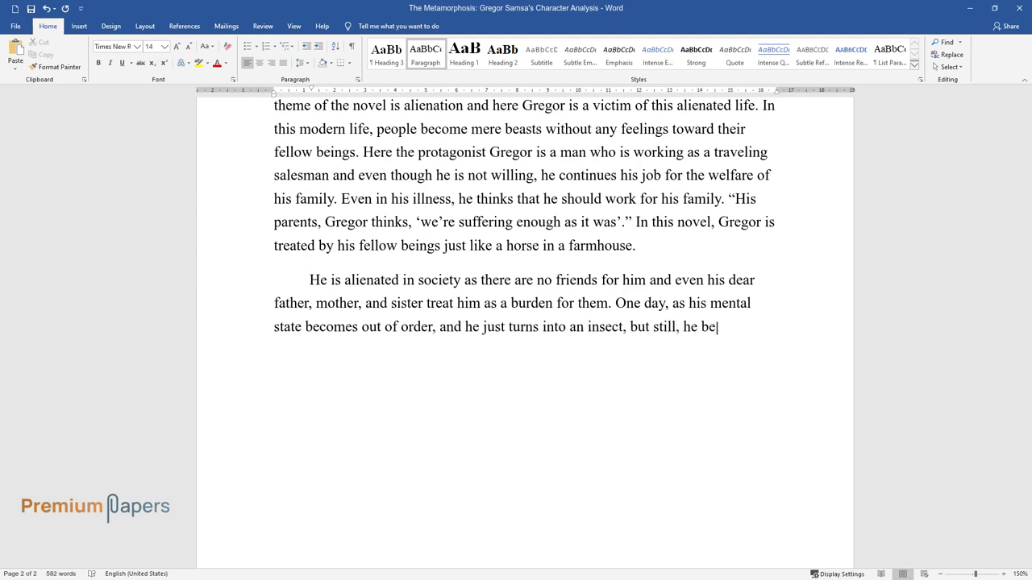
text(lieves that he can go to work. Late)
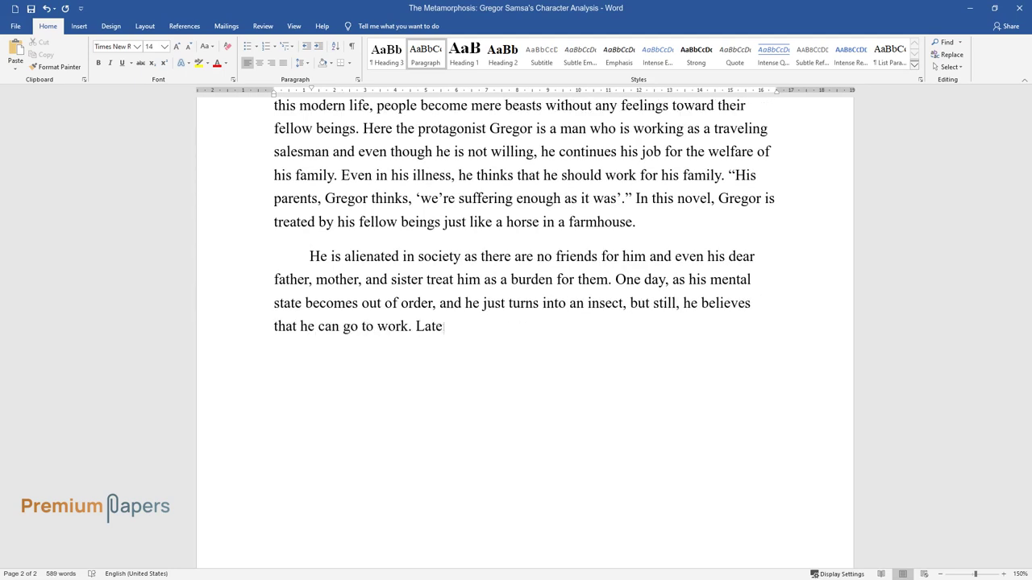
text(r, he finds out the truth that he)
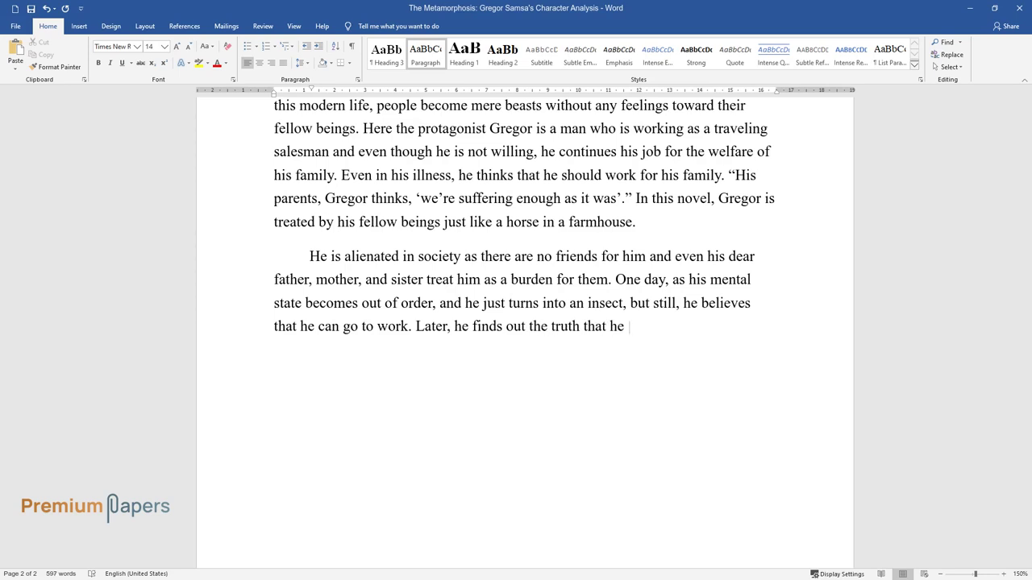
text( is not able to get up from bed, and when he)
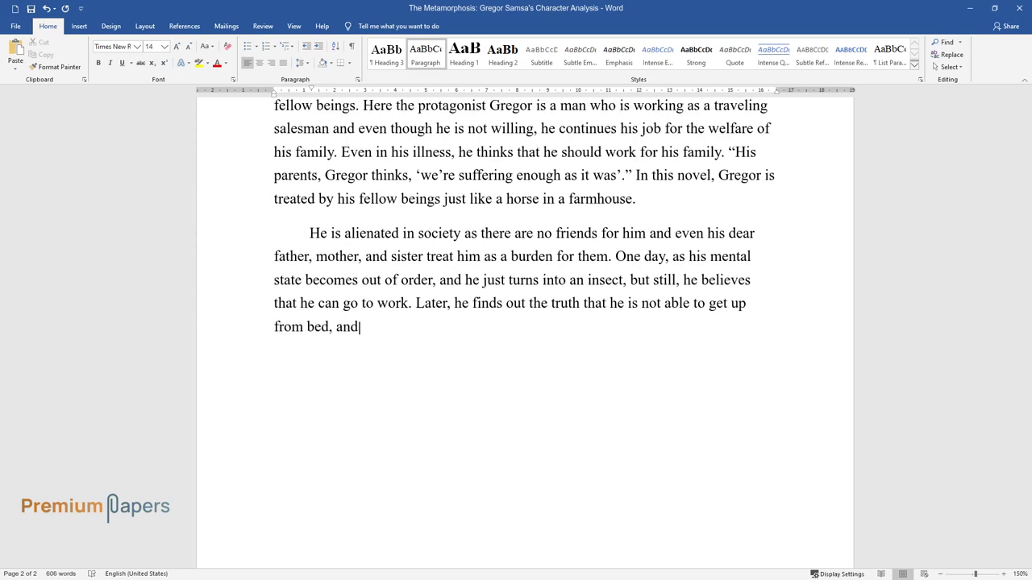
text( realizes the truth that i)
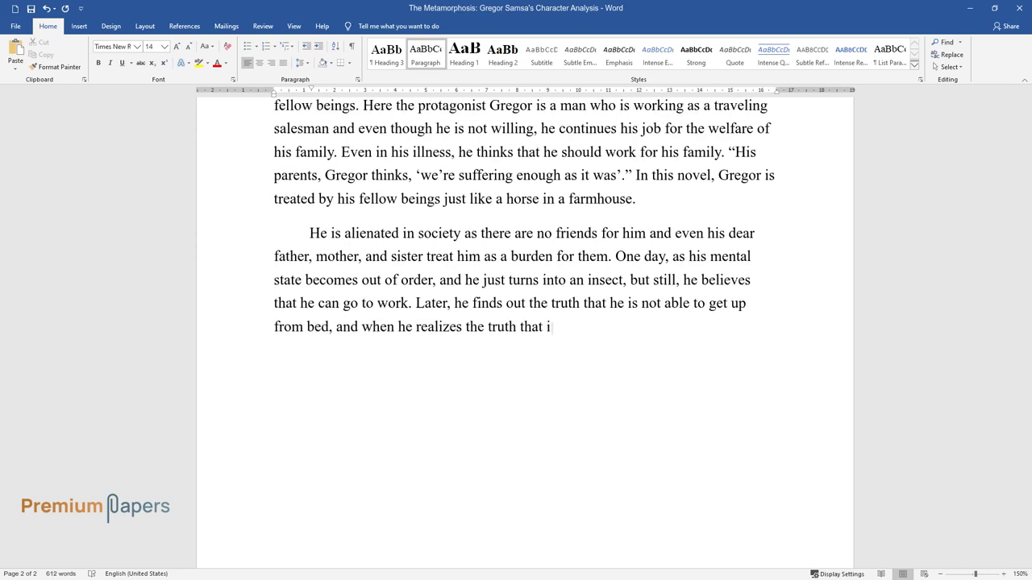
text(t is time to lose his job, he becom)
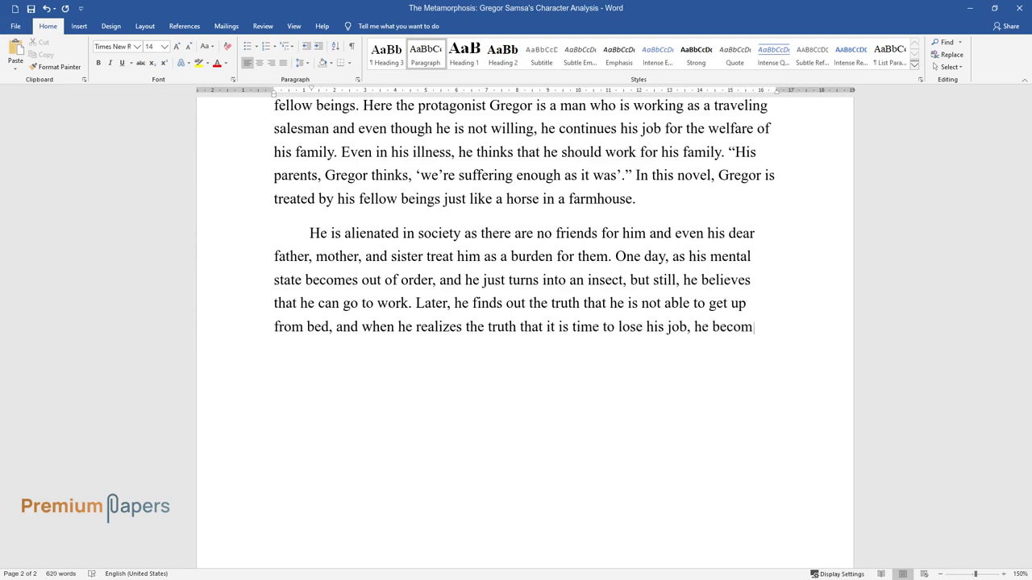
text(es more irritated. No one in the h)
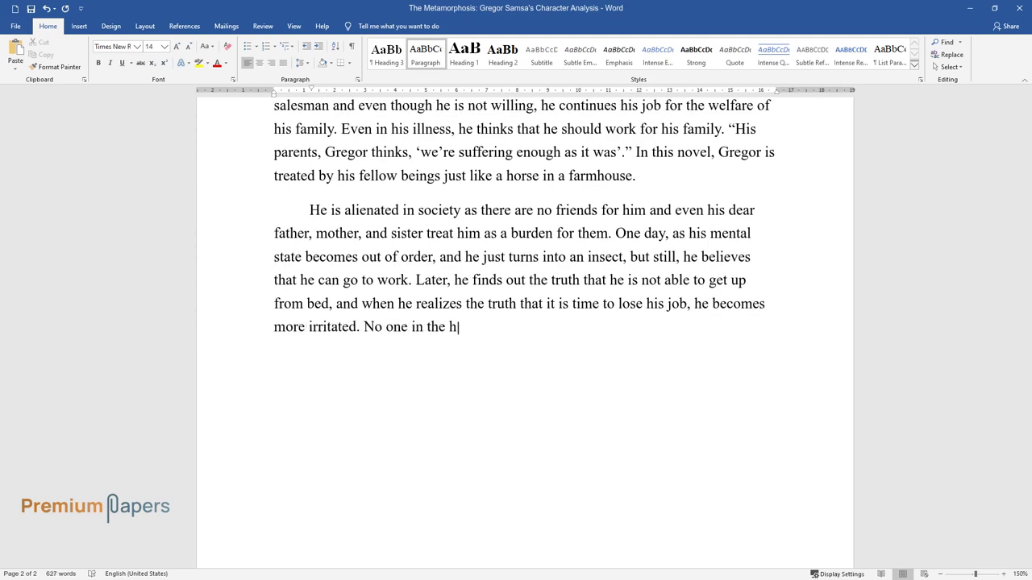
text(ouse can understand his mind and as)
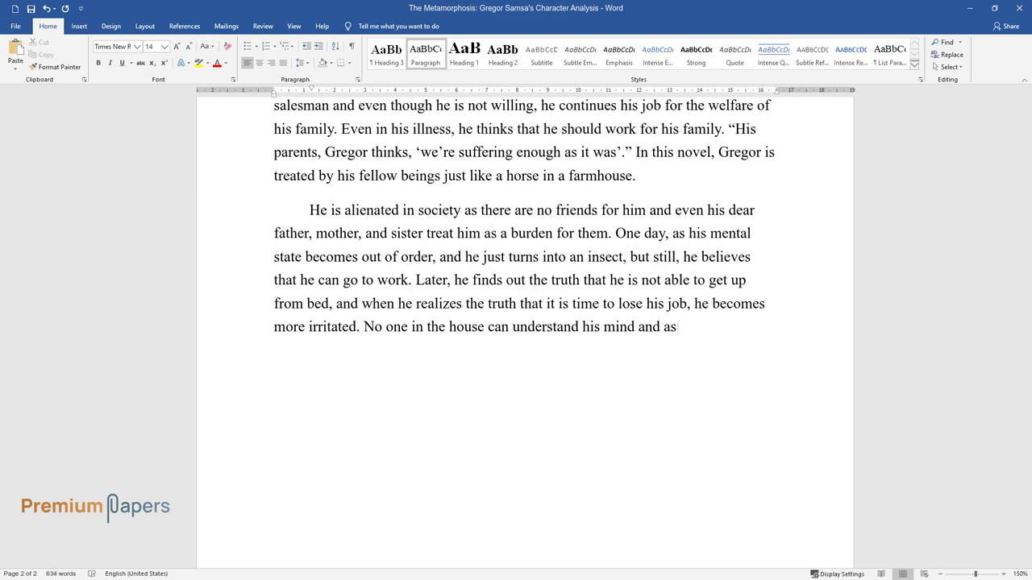
text( a result, they ill-treat him as t)
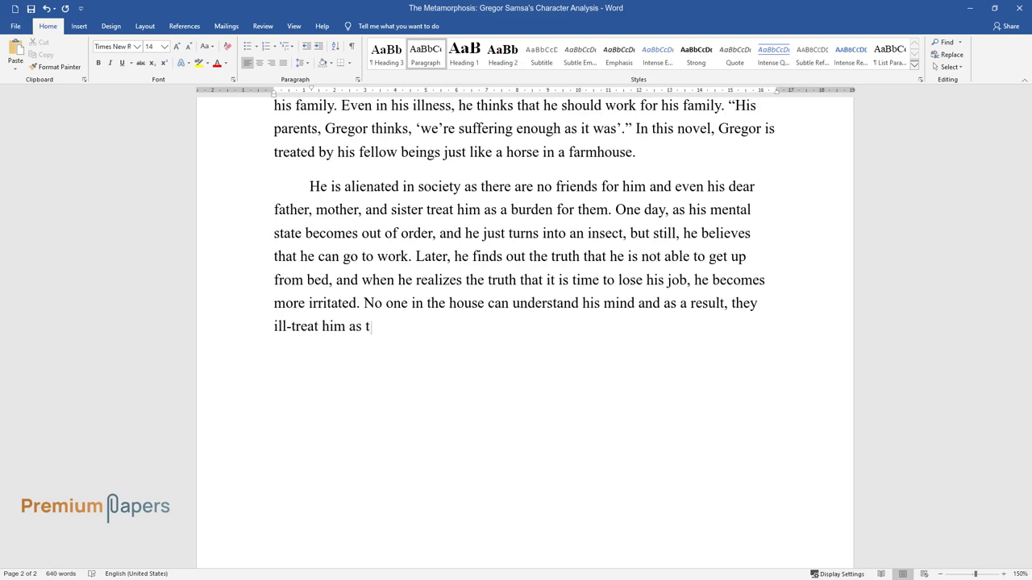
text(hey find that they are unable to l)
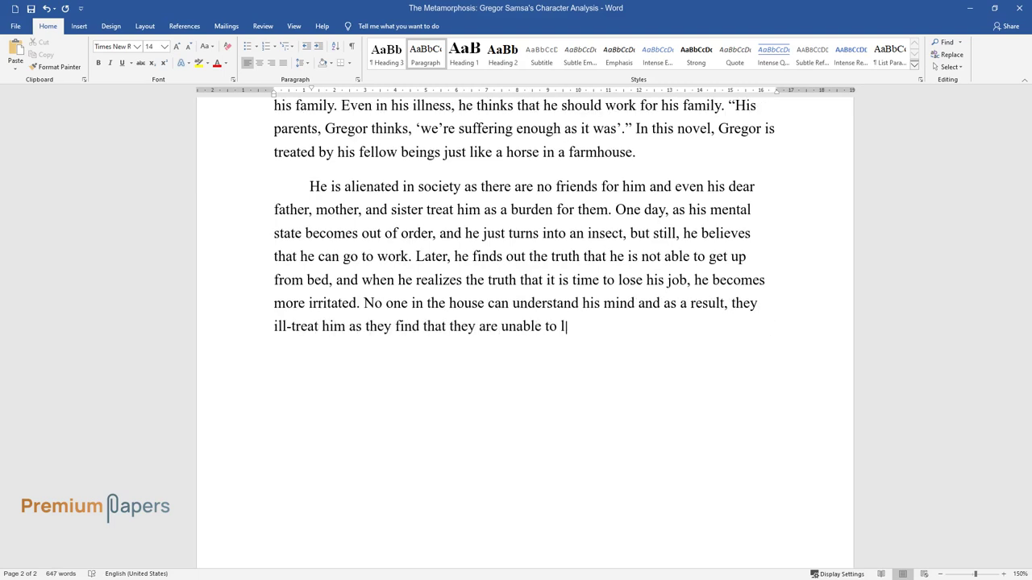
text(ive without money. The financial position o)
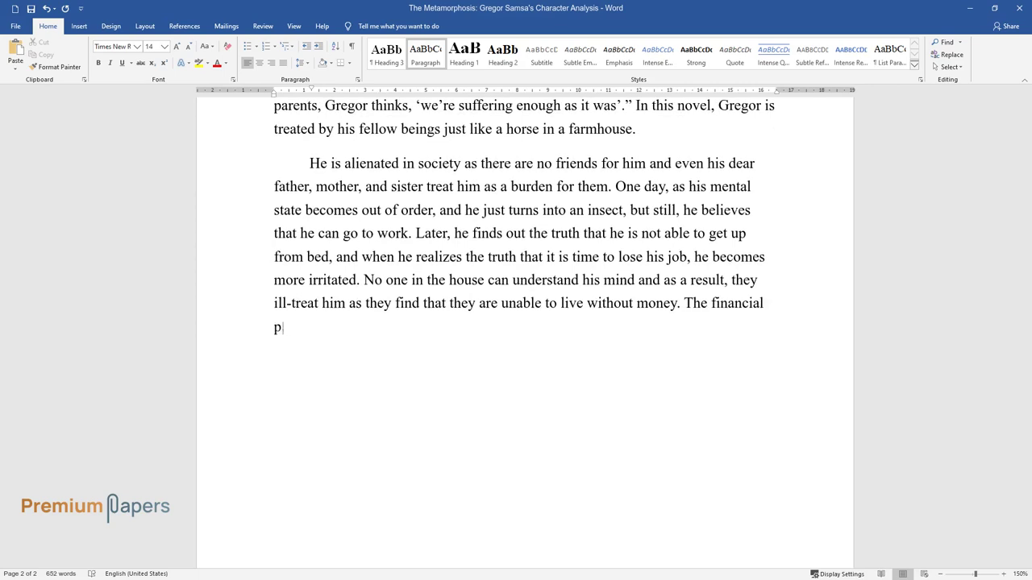
text(f the family improves when)
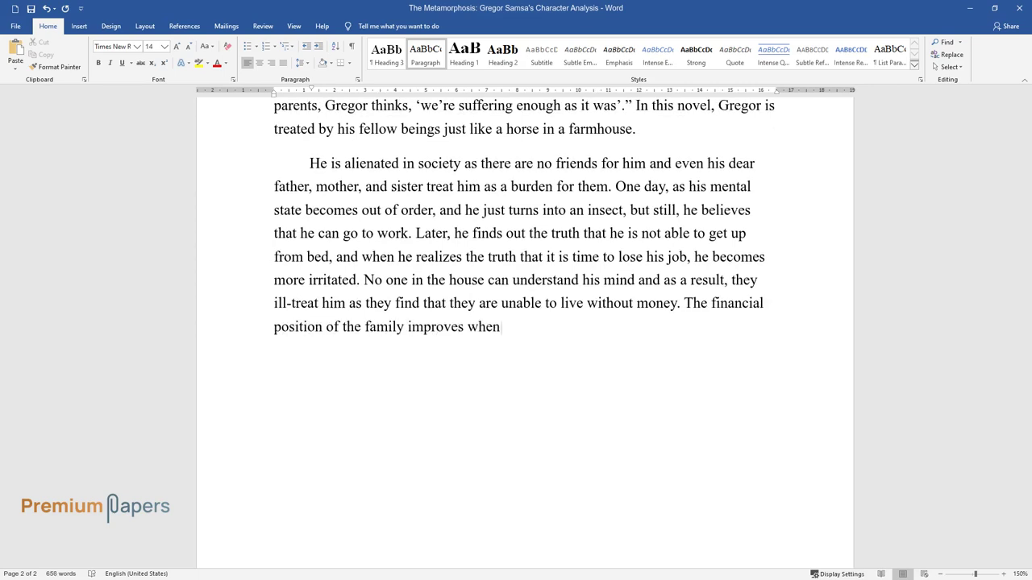
text( all of them get a job. Both father)
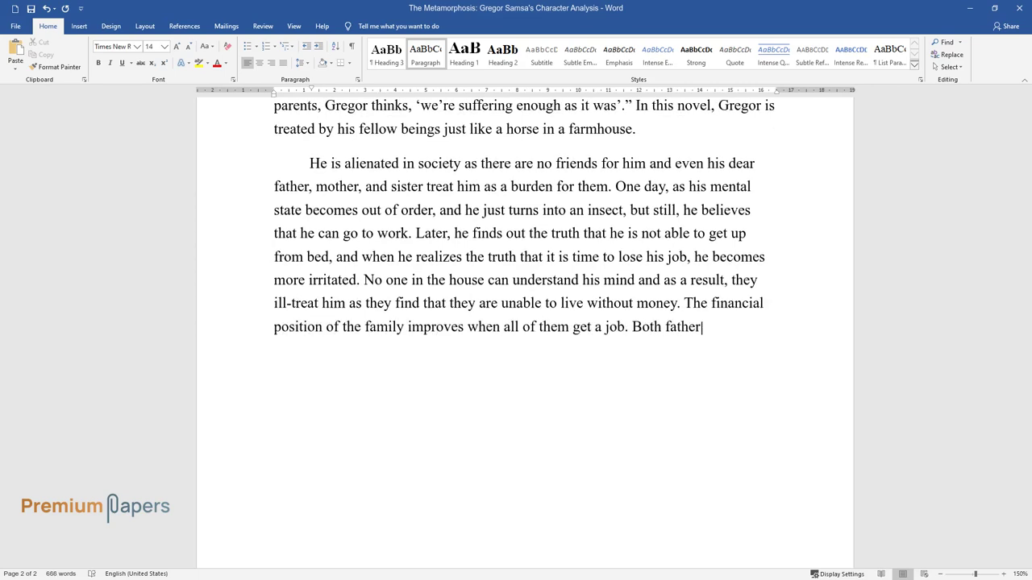
text( and mother do not give any consideration t)
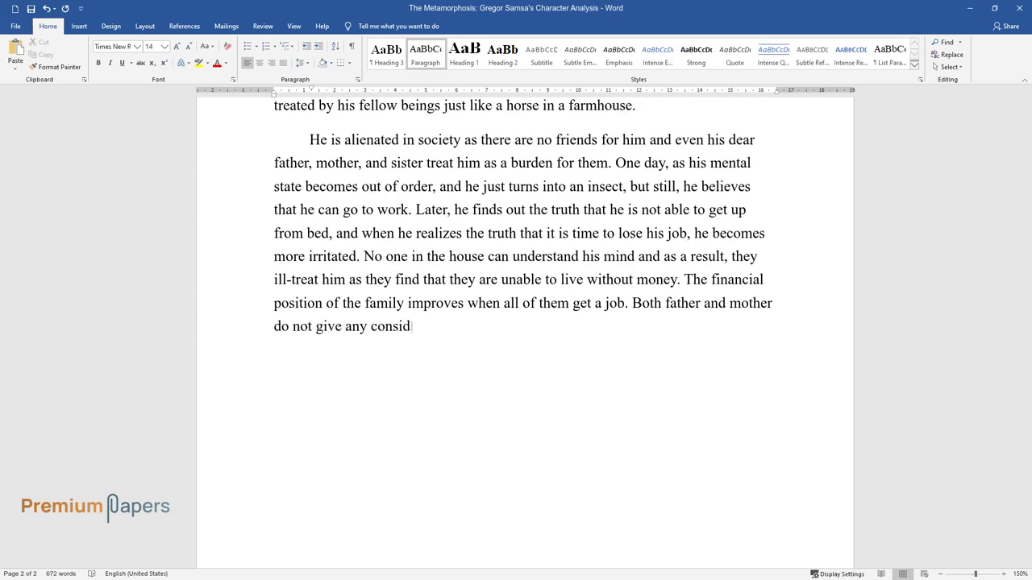
text(o him; only his sister giv)
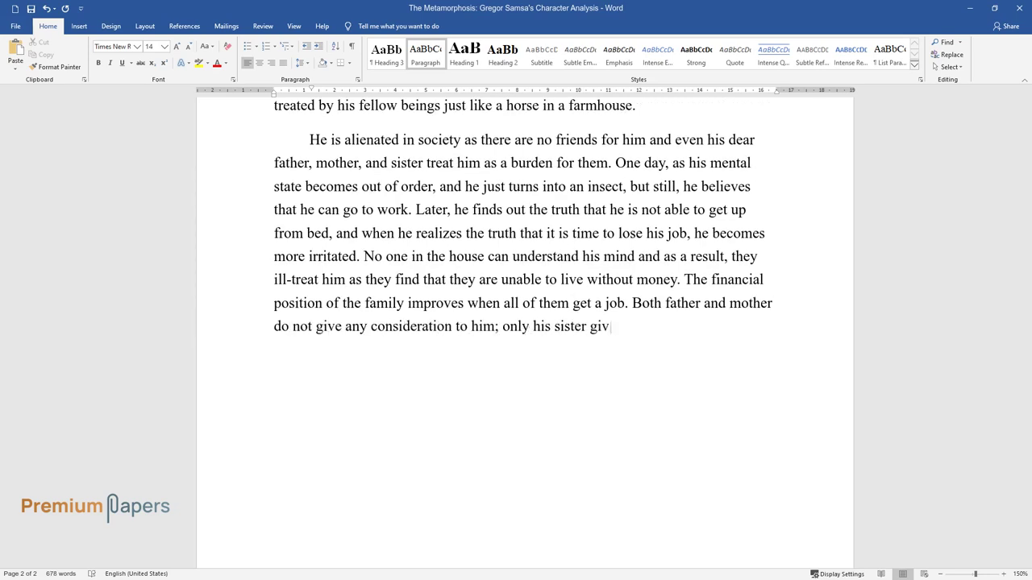
text(es a little kindness. But later she also be)
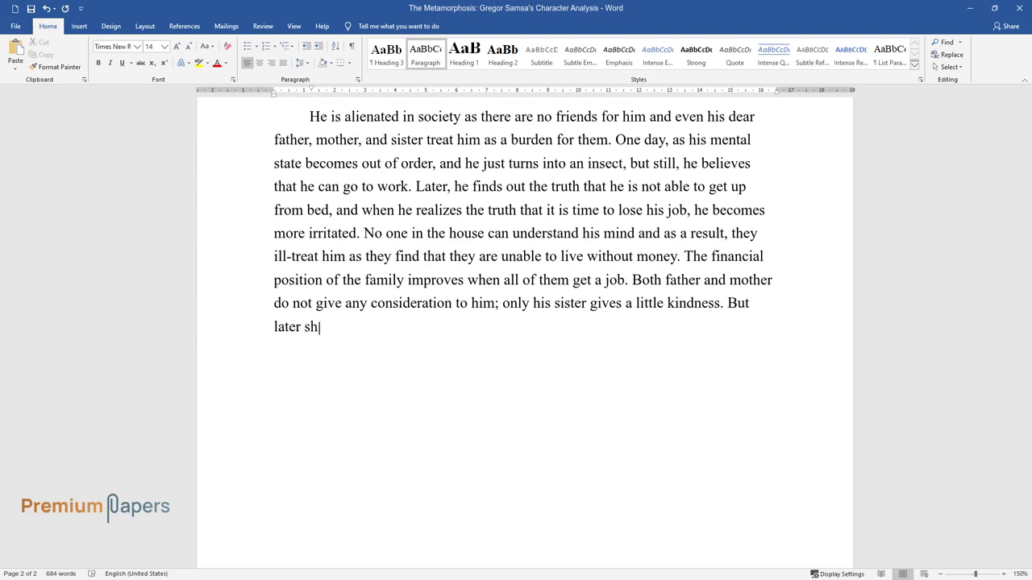
text(comes fed up with him. Eve)
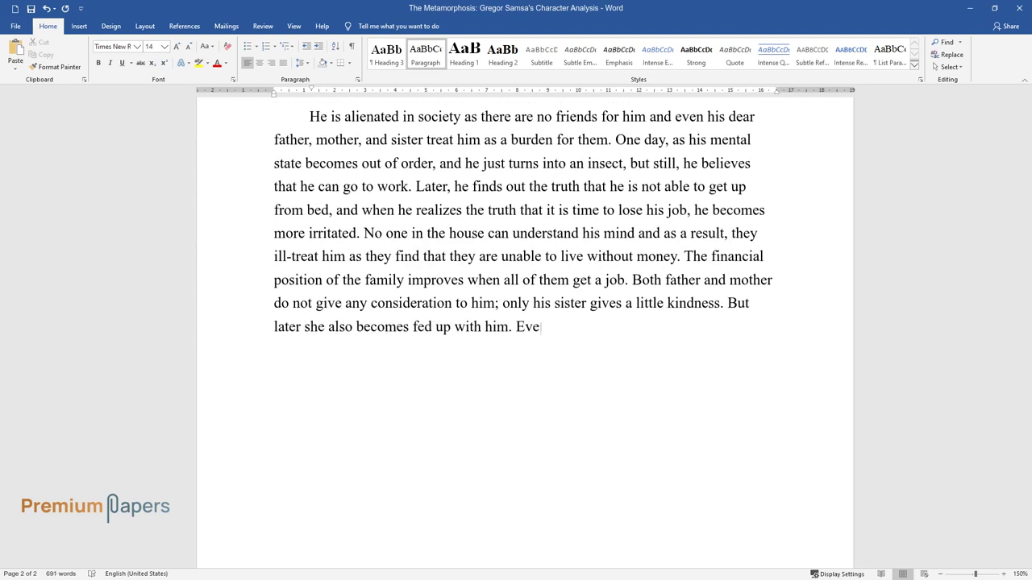
text(n the lodgers start treating him c)
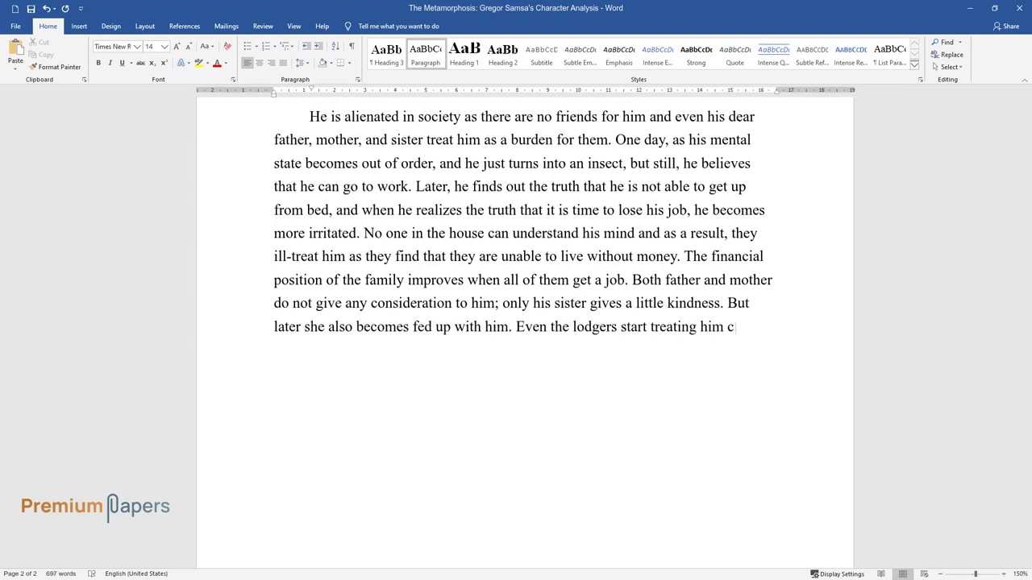
text(ruelly. They even warn the family t)
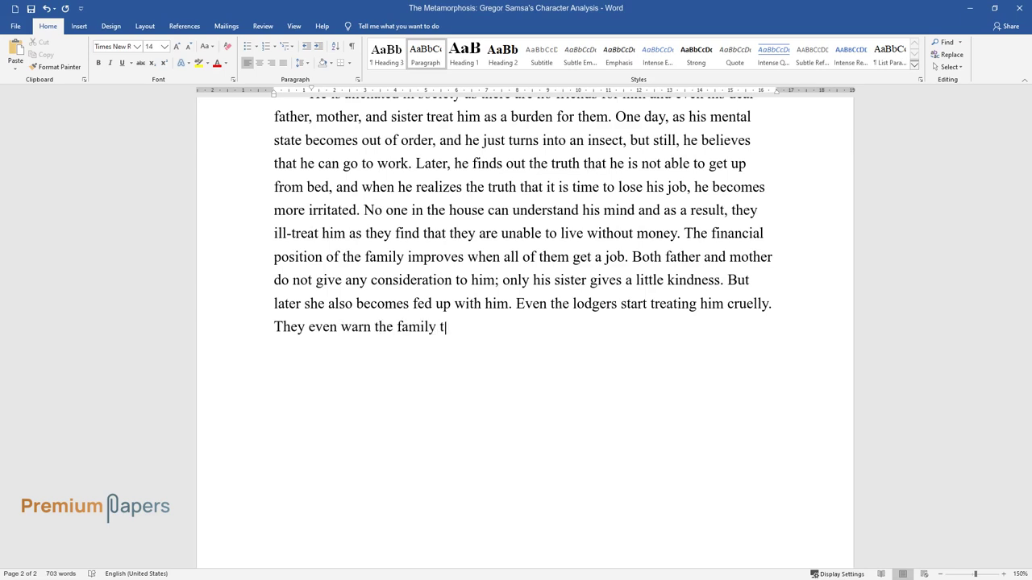
text(hat this man is a disturbance to t)
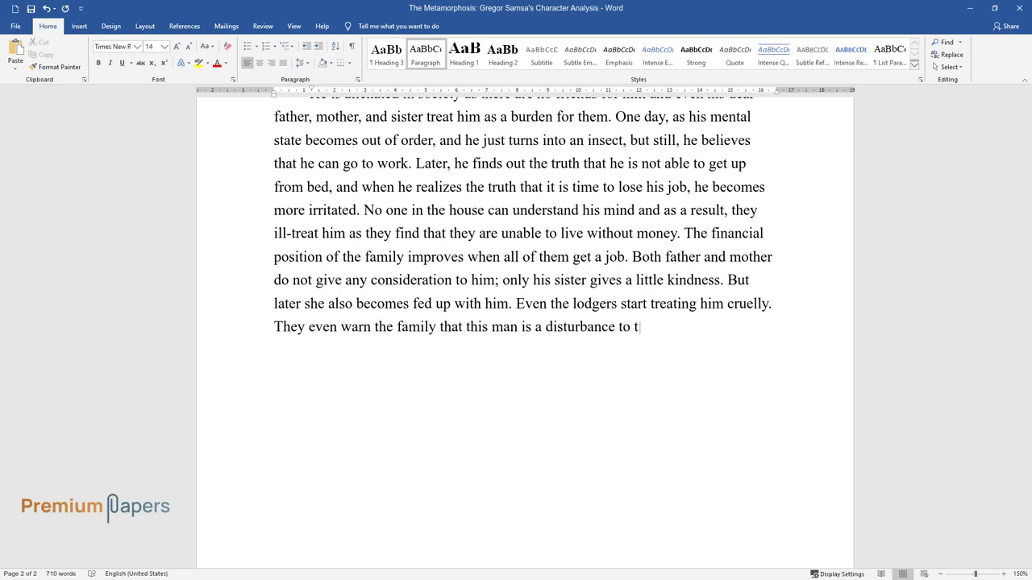
text(hem, and they will leave the place without giving th)
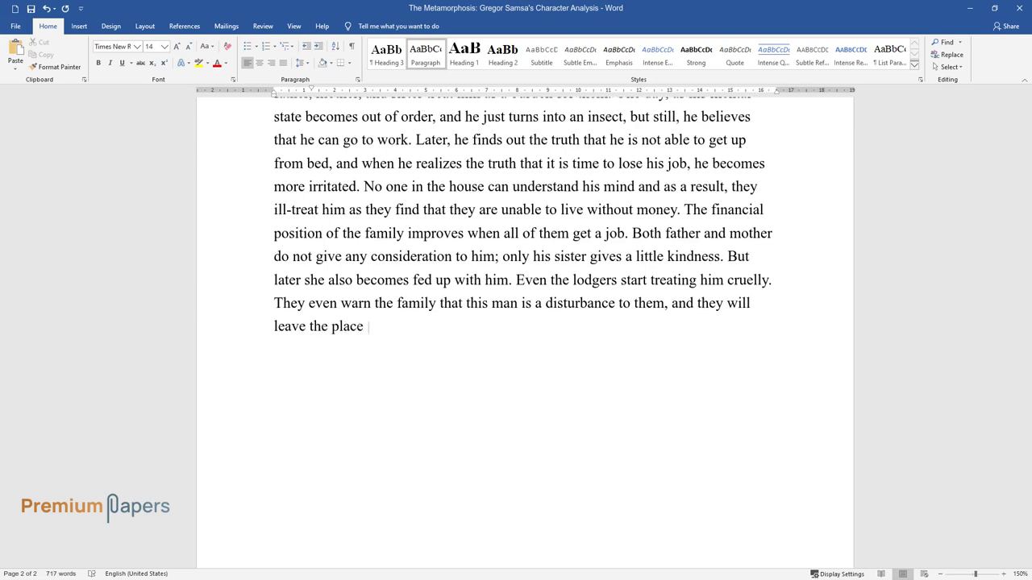
text(e rent. The famil)
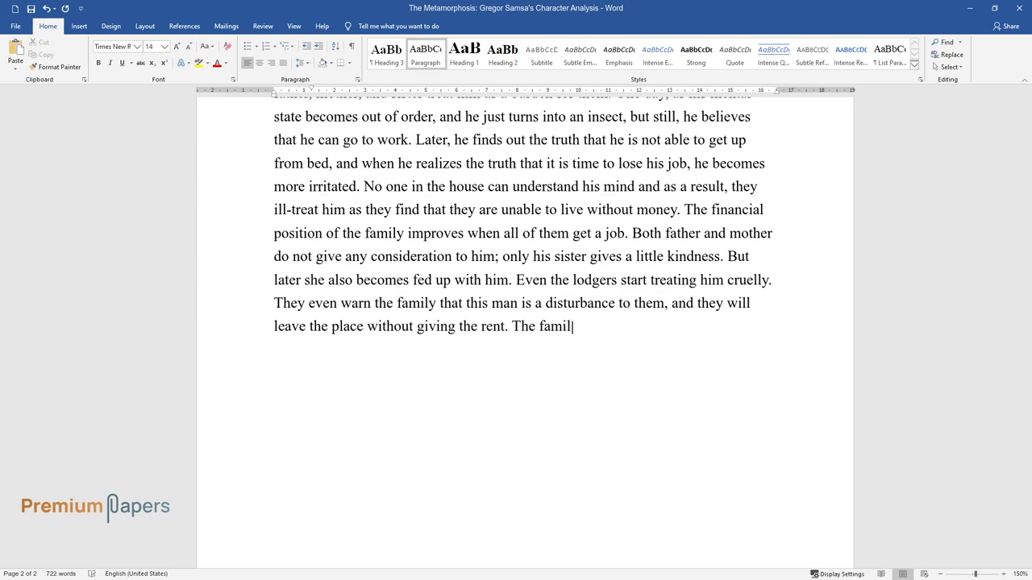
text(y didn't think as to why he became sick. They also d)
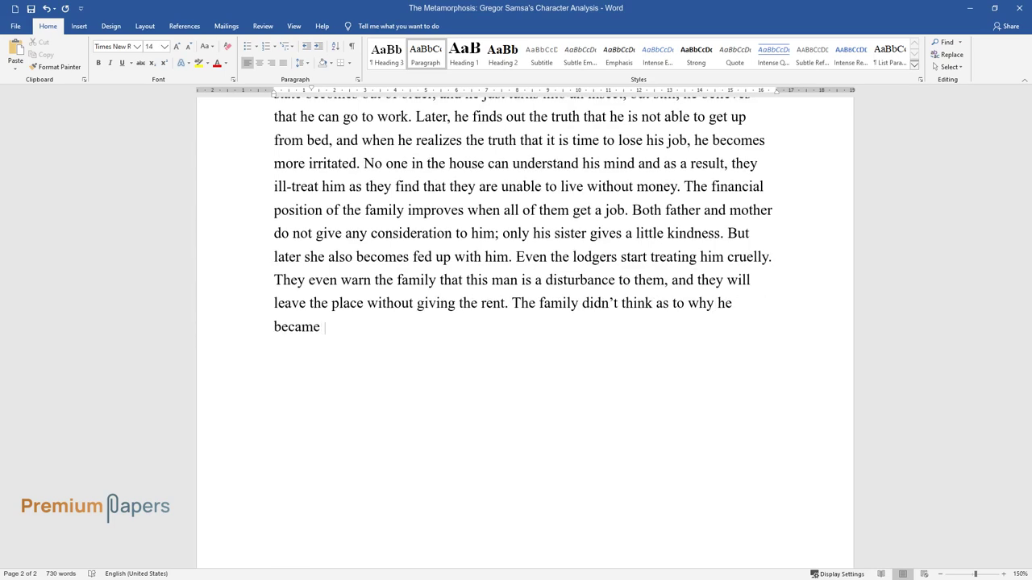
text(i)
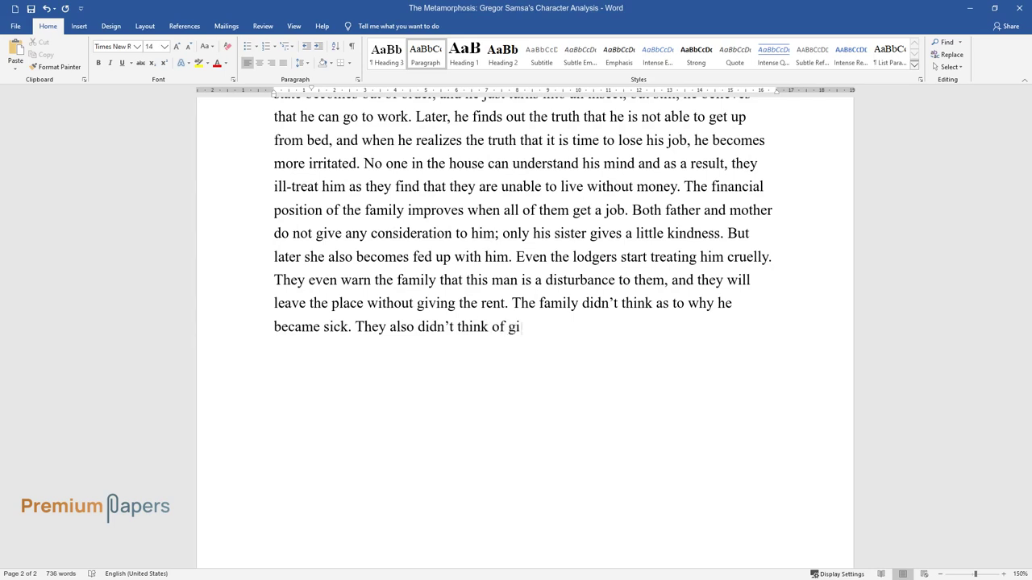
text(dn't think of giving medical treatment for recovery)
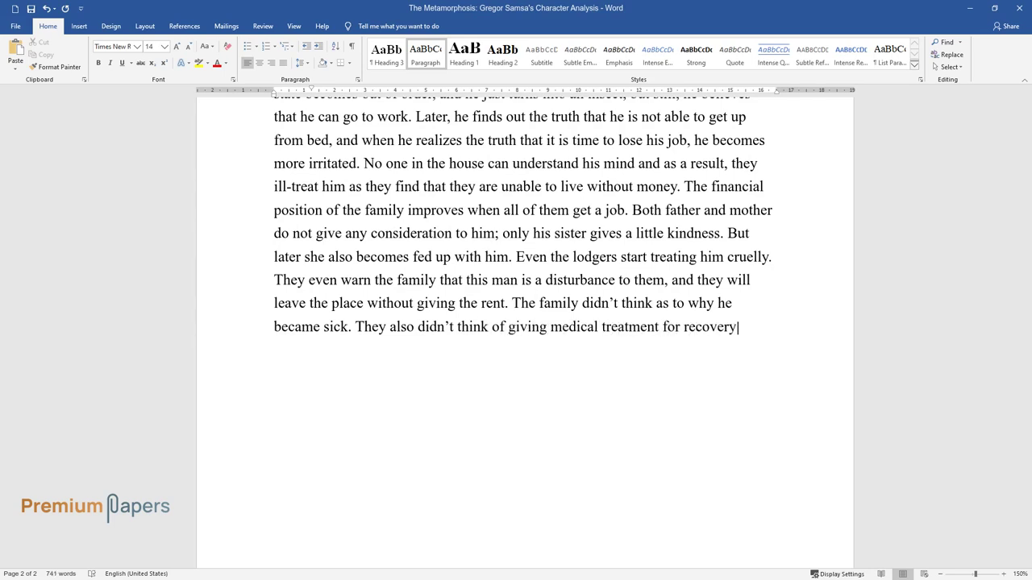
text( from his ailment. He still believ)
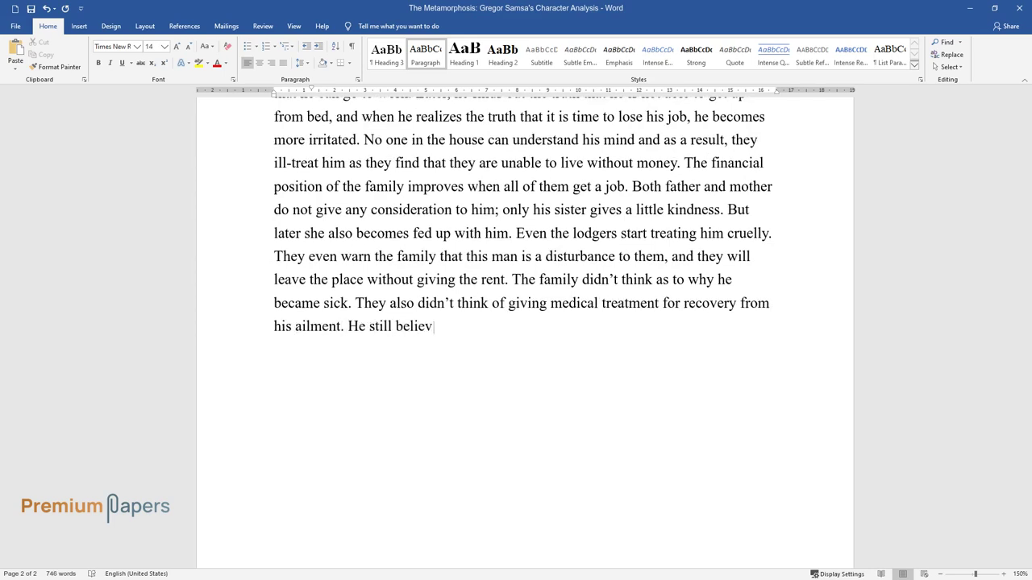
text(es that one day he can go to work a)
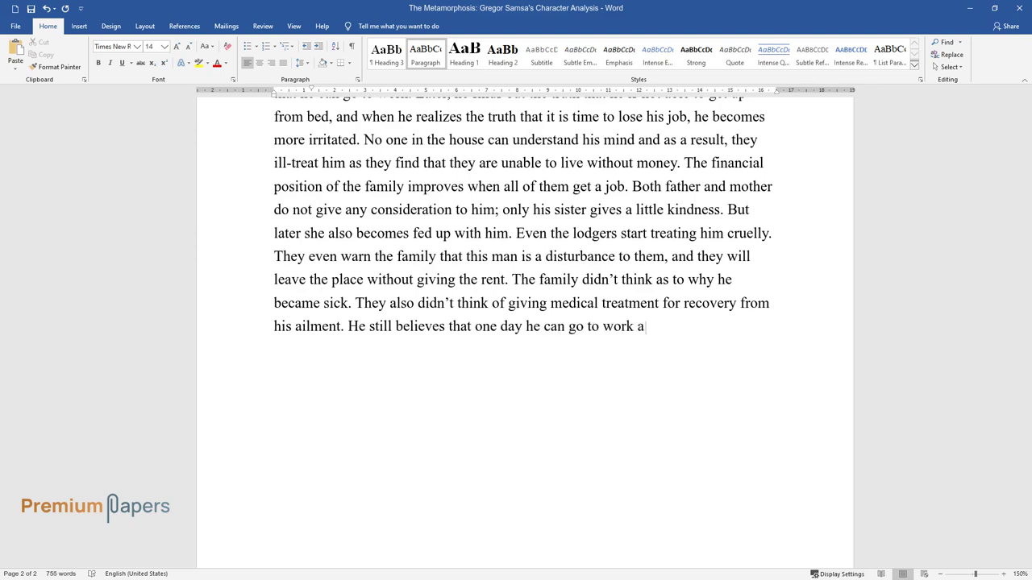
text(nd save his family. All along, he )
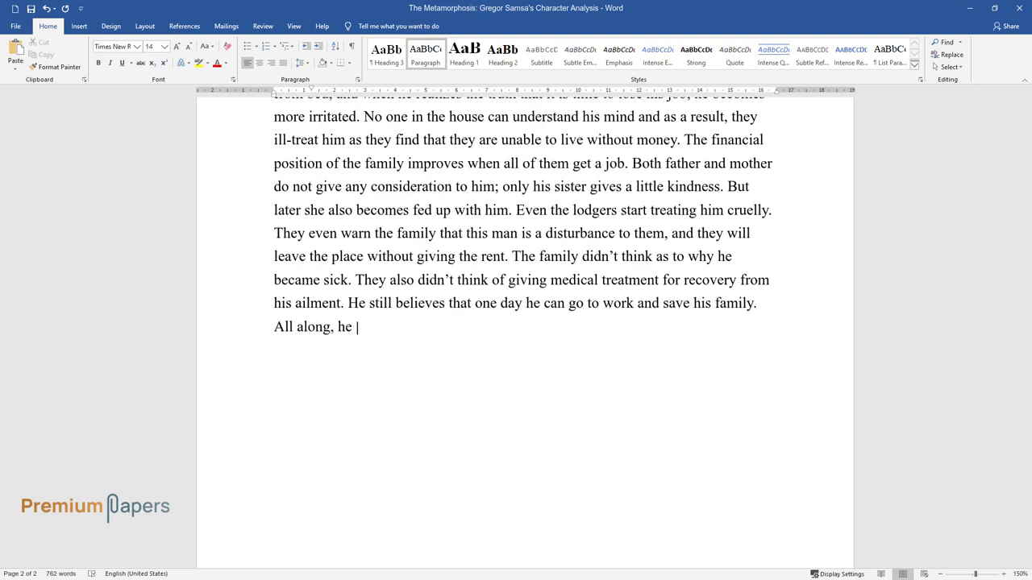
text(believes he will be able to work ag)
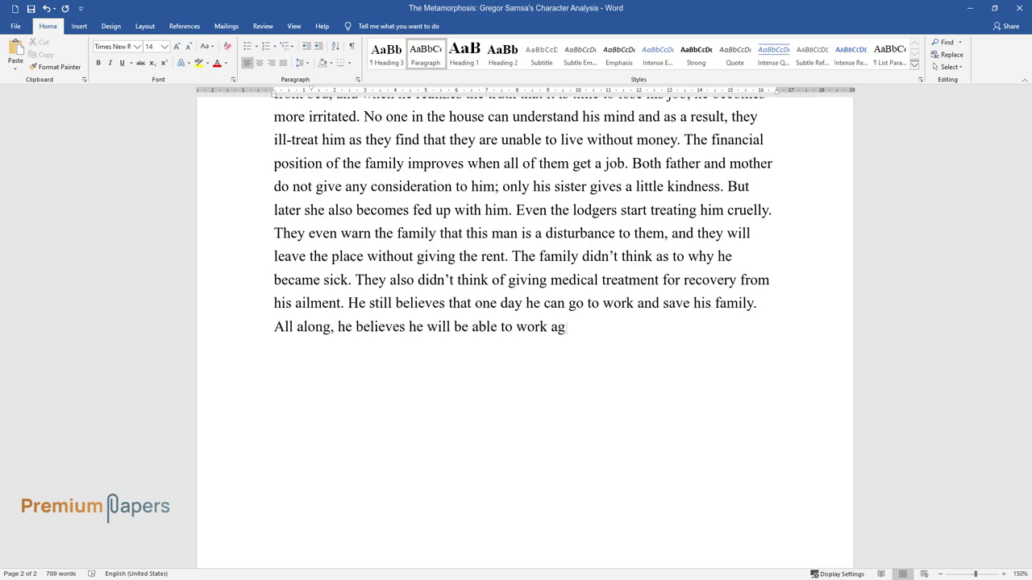
text(ain, that this is a temporary illn)
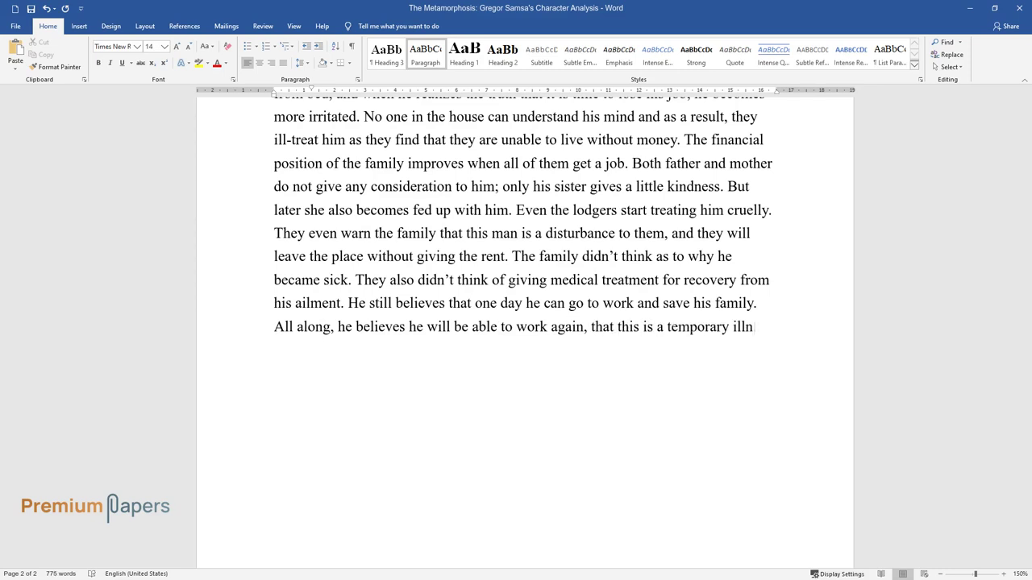
text(ess, and that life will eventually )
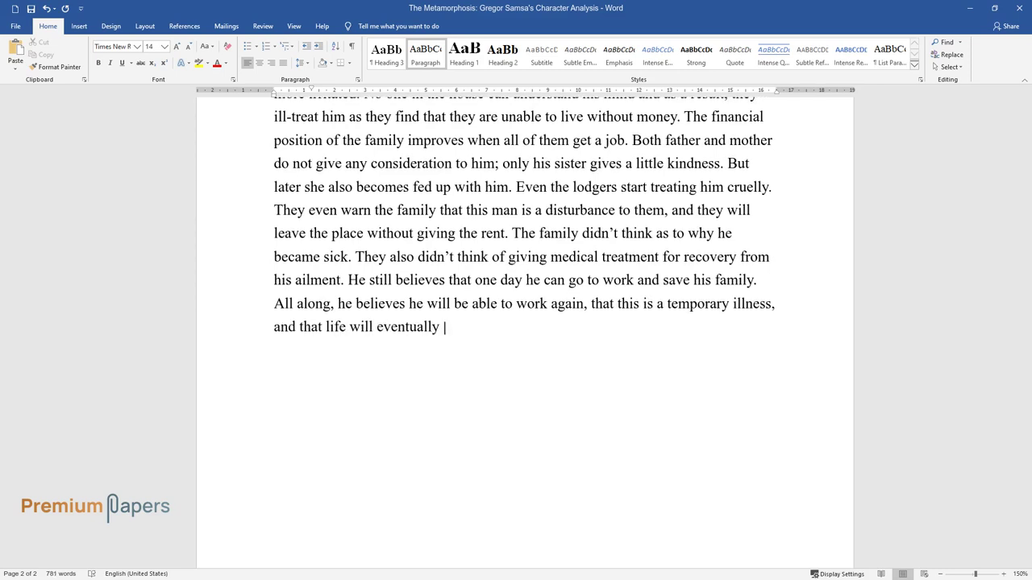
text(return to normal.)
- End the paragraph at '…eventually return to normal.' and begin a new one
key(Return)
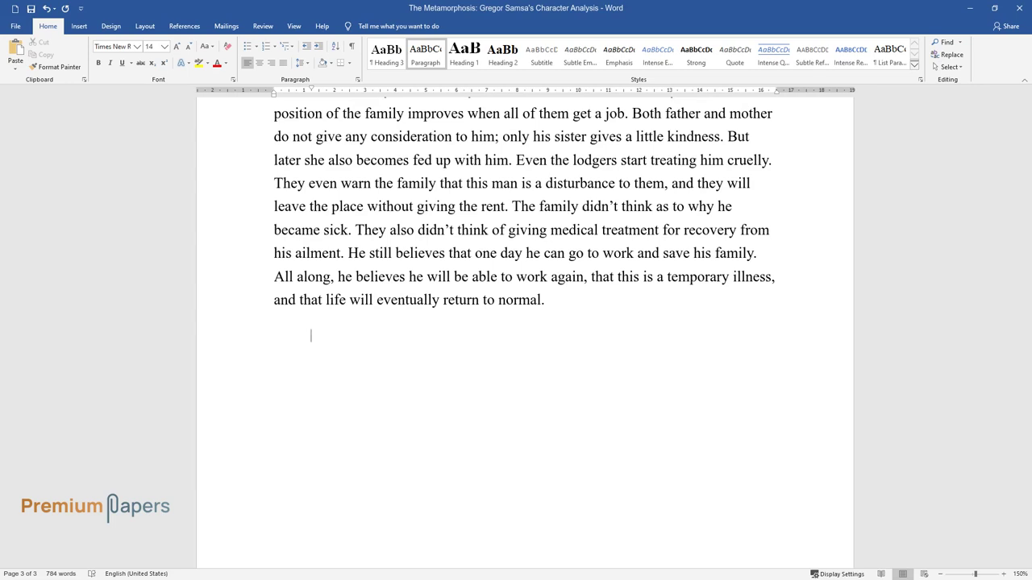
- Start the paragraph 'Gregor is unaware that he is near his death…'
text(Gregor is unaware that he is ne)
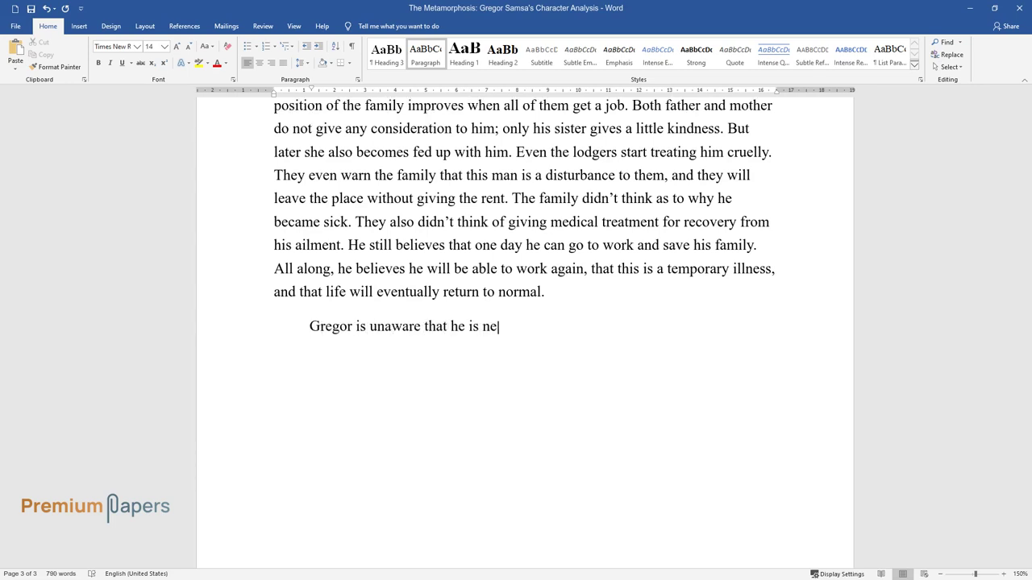
text(ar his death. Society's attitude toward peop)
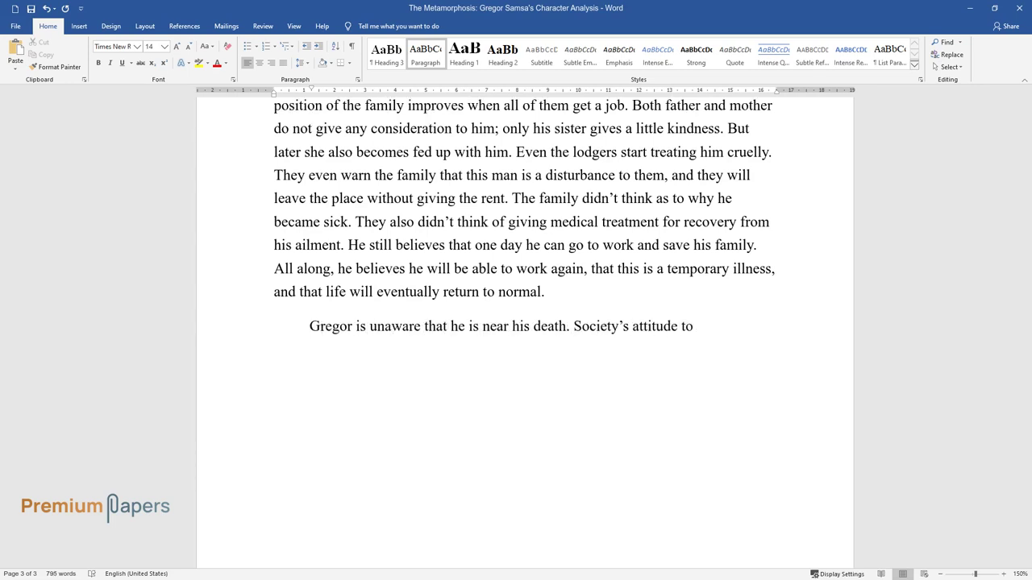
text(le who are suffering from m)
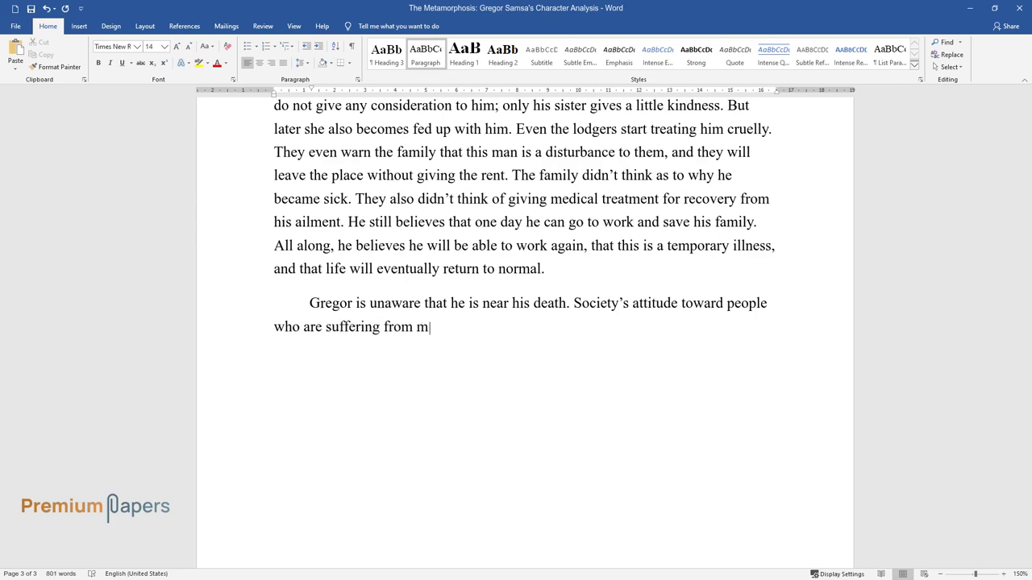
text(ental disorders is reflected in Greg)
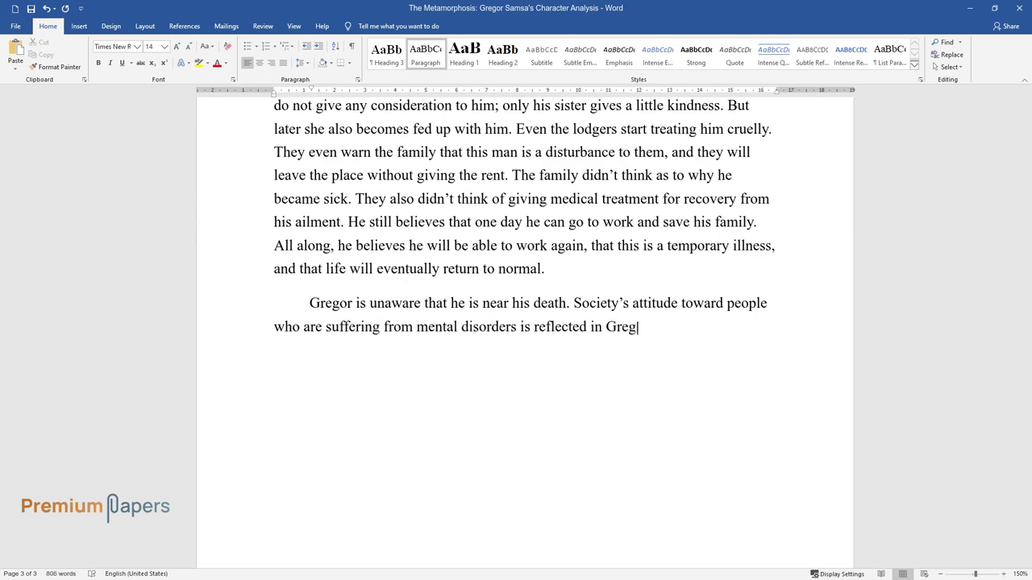
text(or. Even the very beloved parents treat him rudely. “)
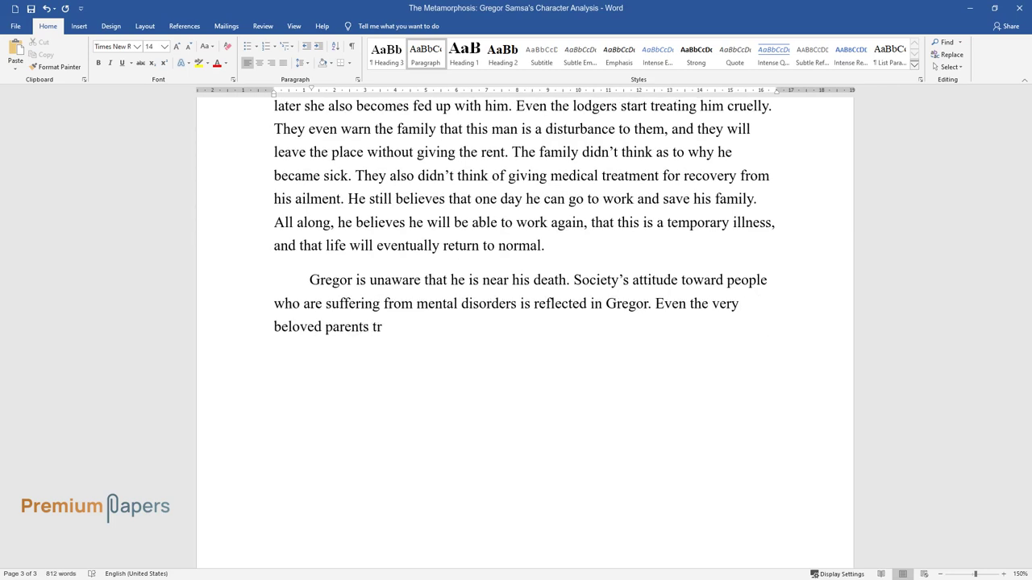
text(And it was somethi)
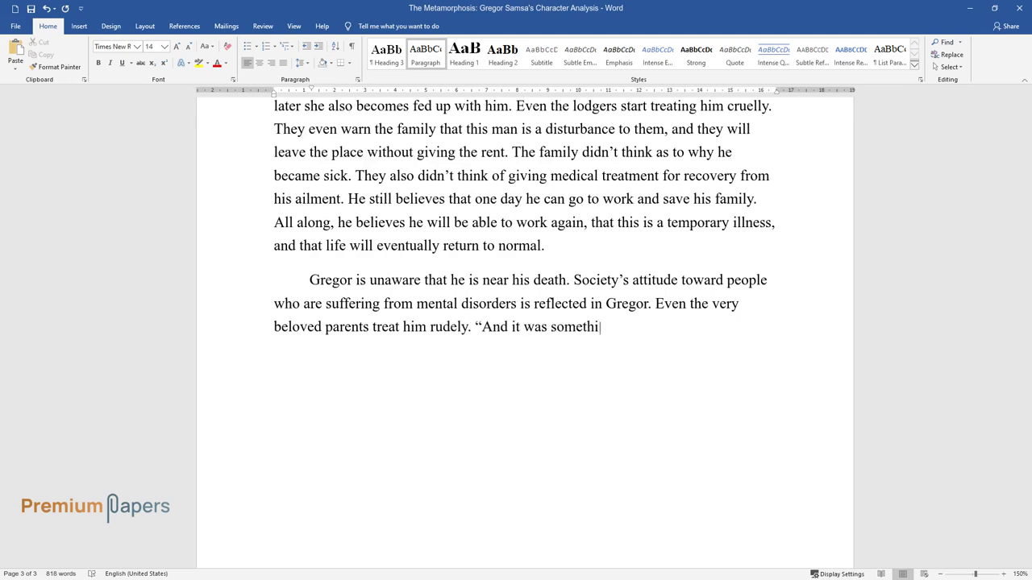
text(ng of a confirmation of their new dreams and good inte)
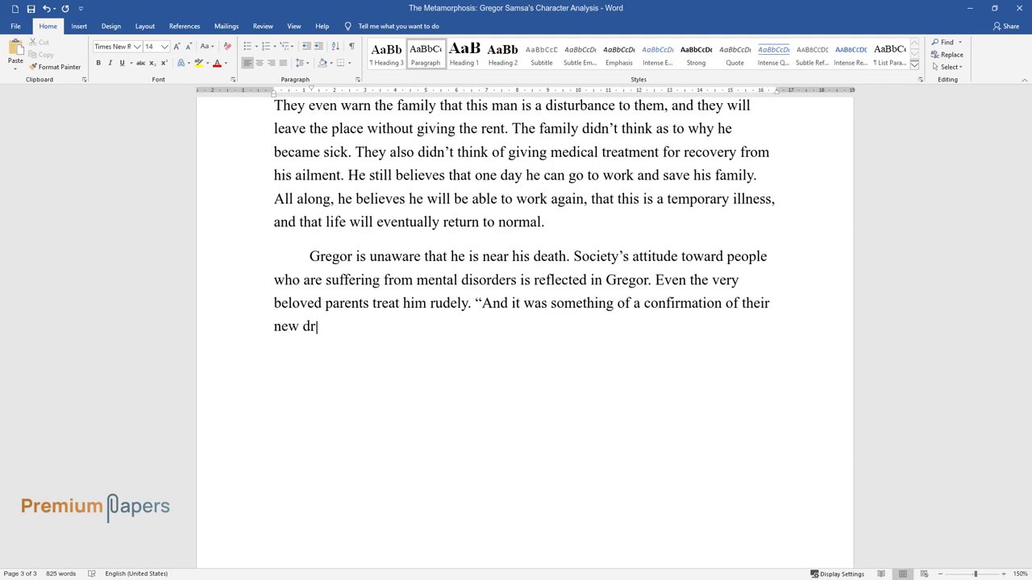
text(ntions when at the)
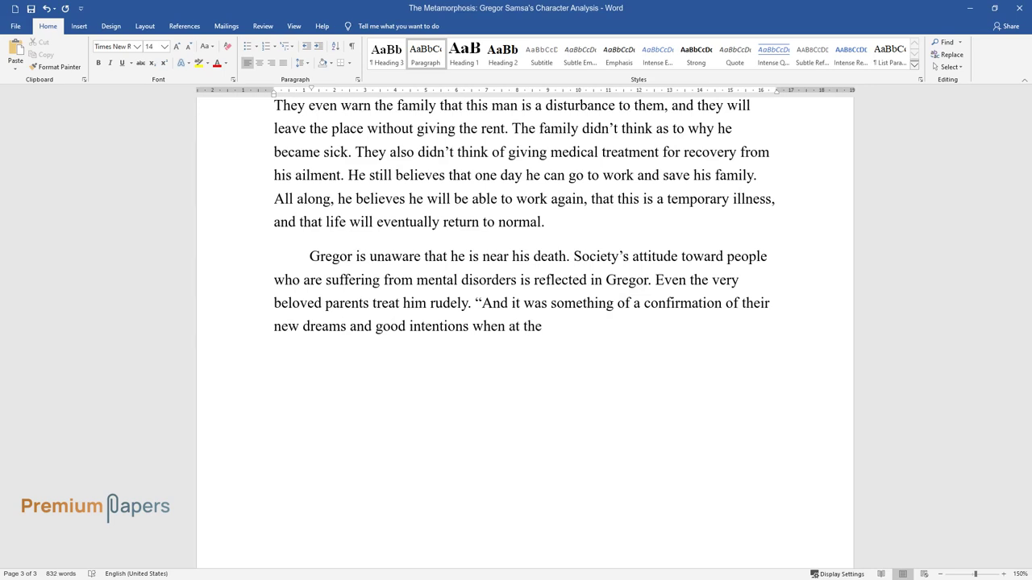
text( end of their journey their daughte)
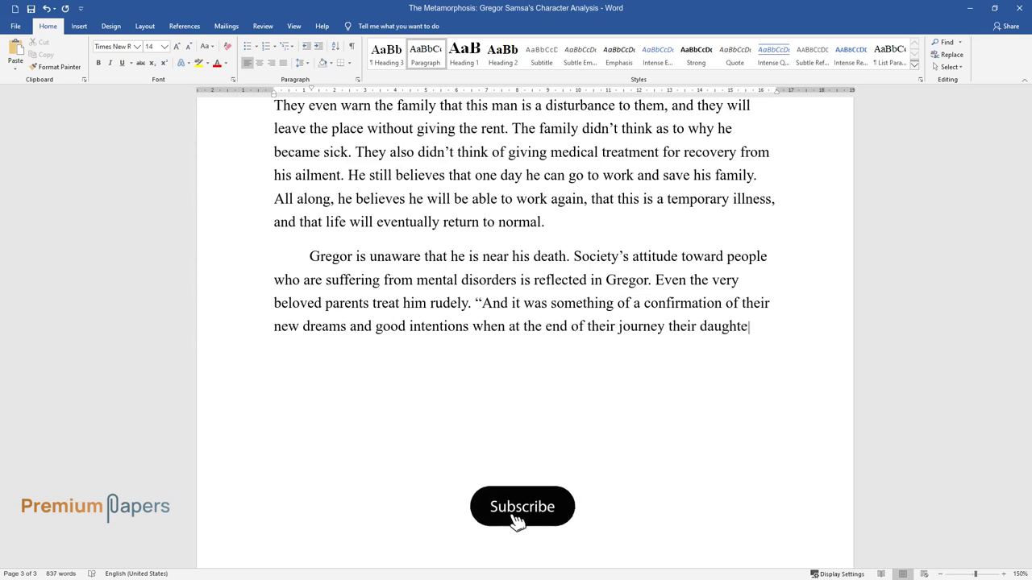
text(r stood up first and stretched her y)
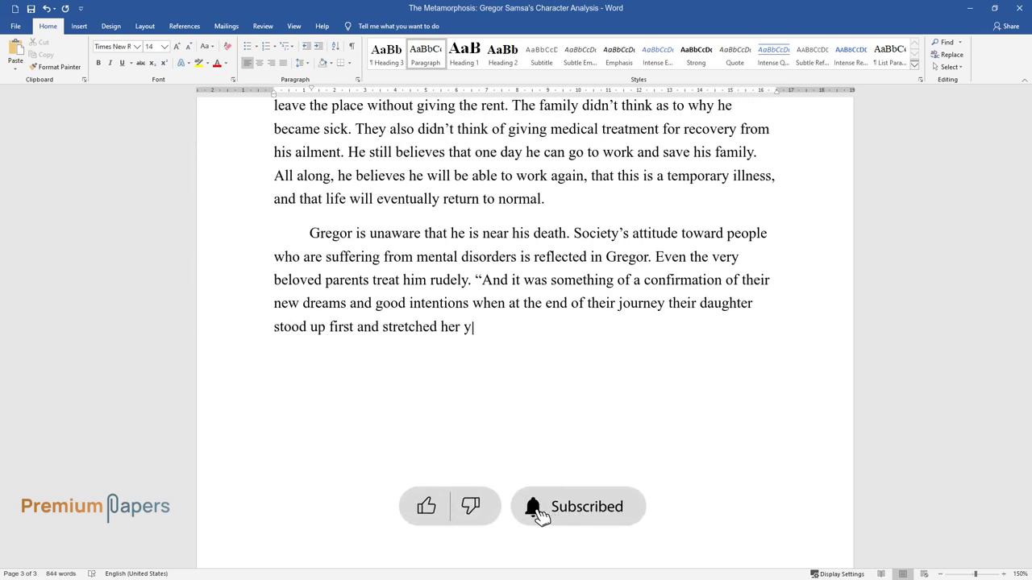
text(oung body.” Gregor’s parents and sis)
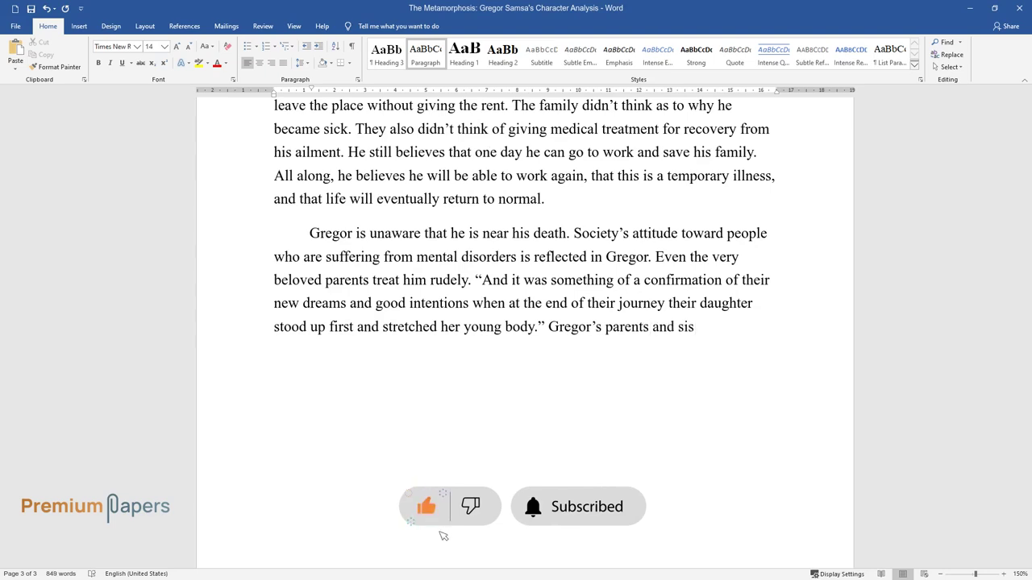
text(ter left that place even without hi)
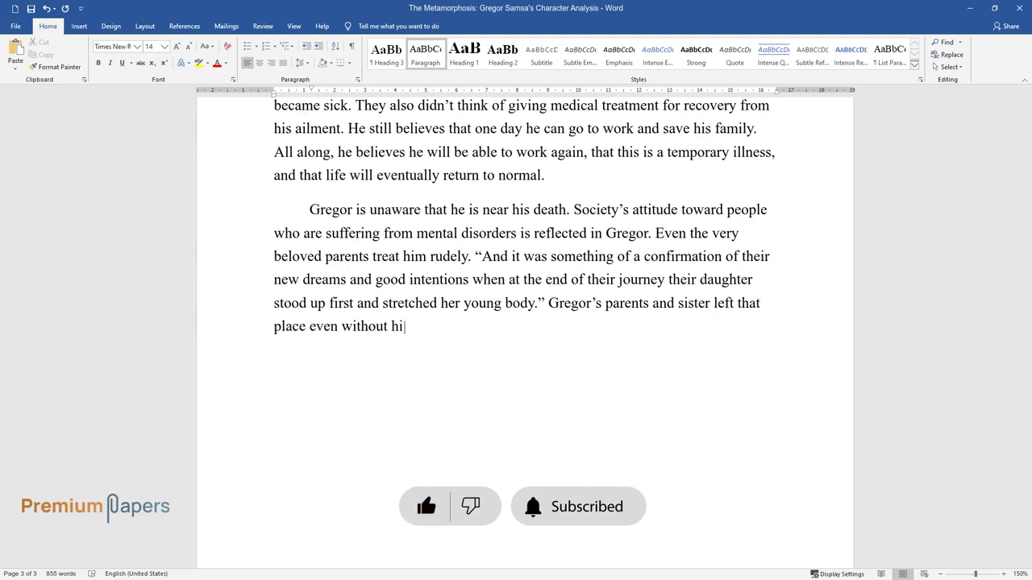